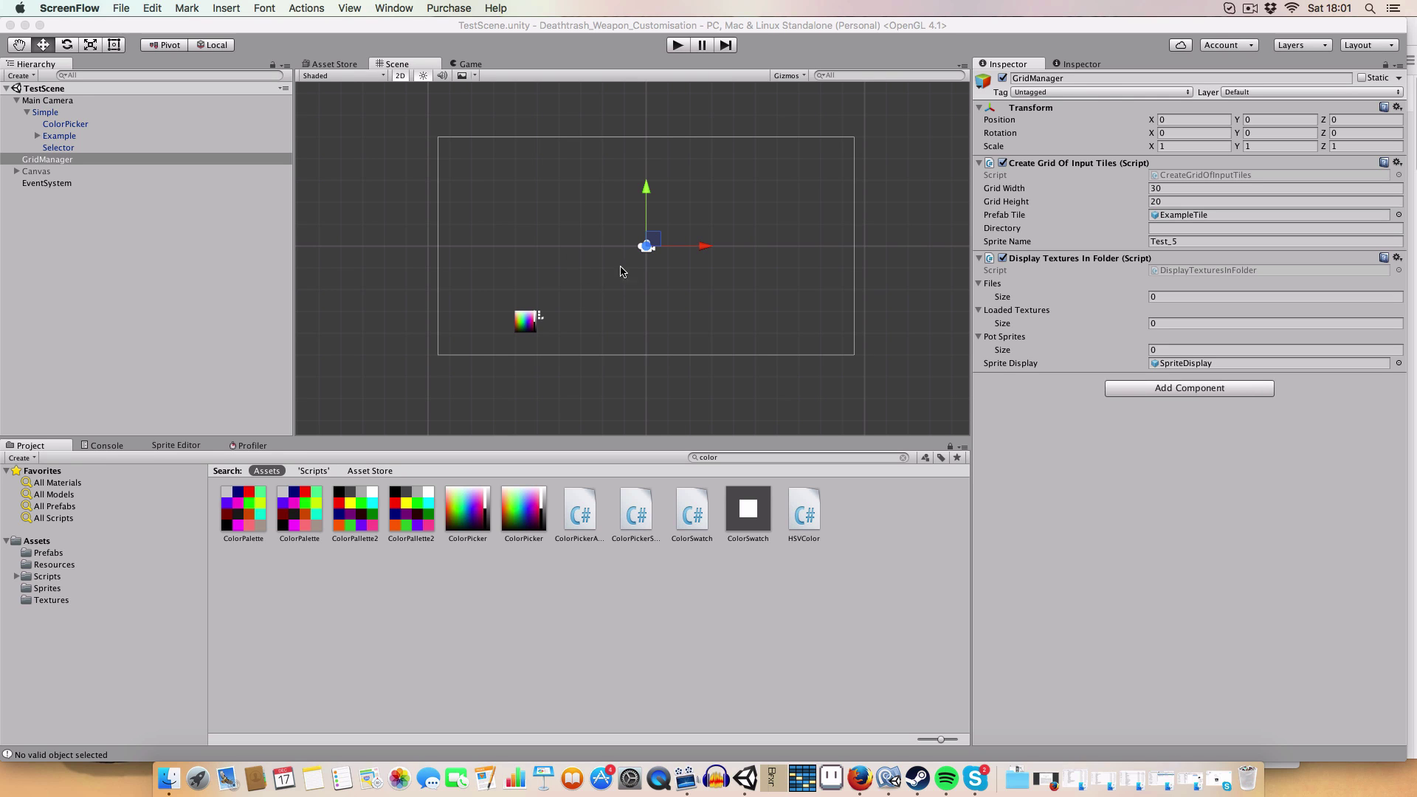
scroll(661, 310, up, 5)
scroll(660, 283, down, 3)
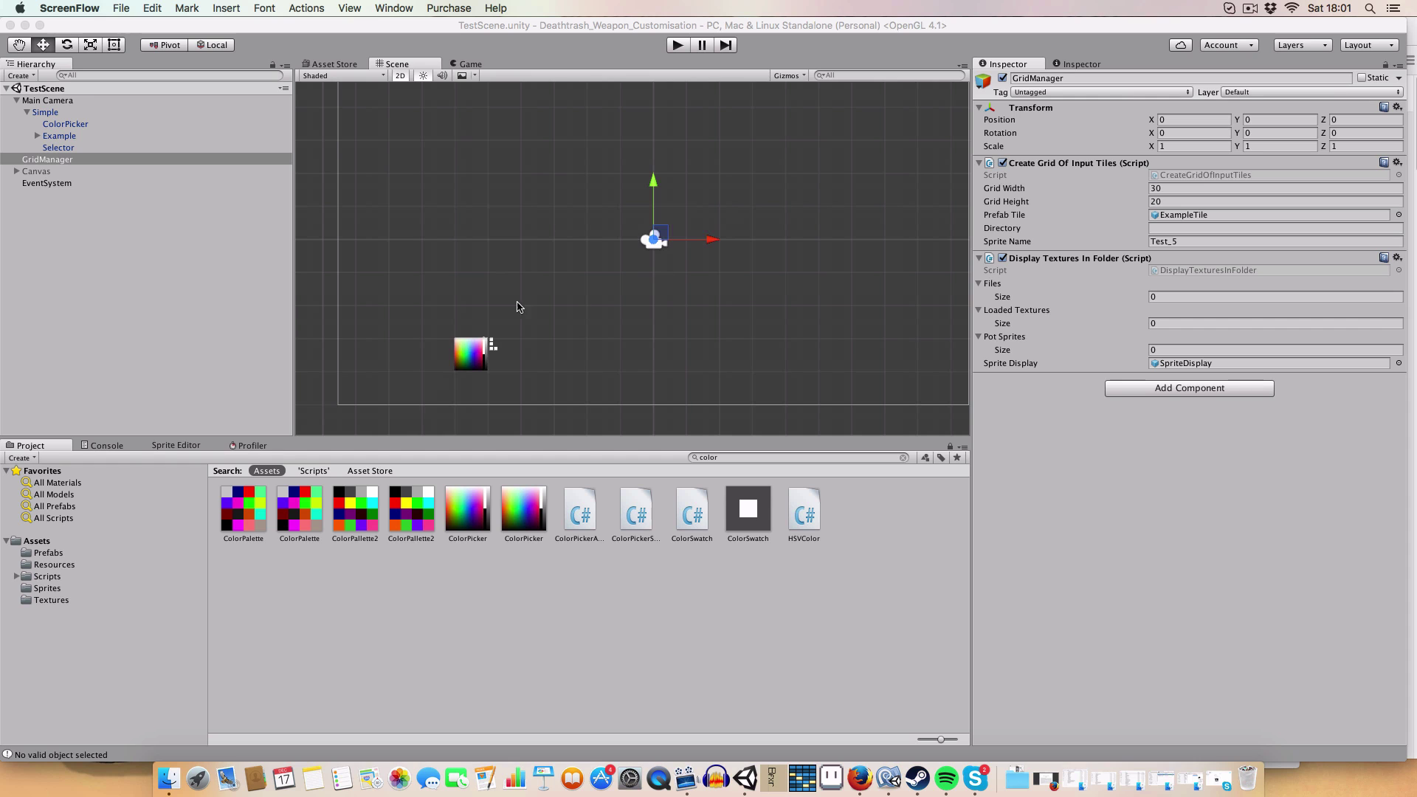
- Enter Play mode and pick dark grey in the colour picker
click(676, 44)
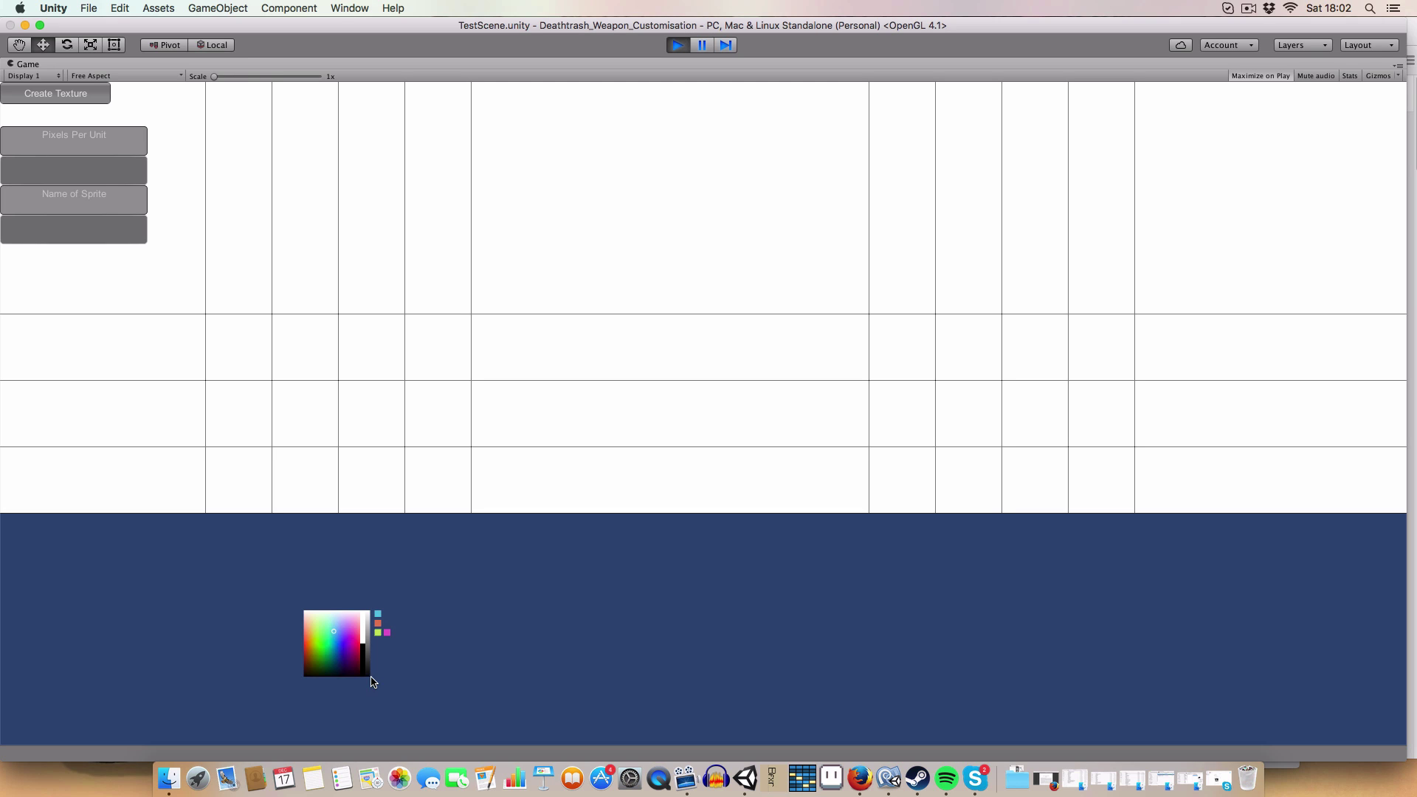
click(368, 652)
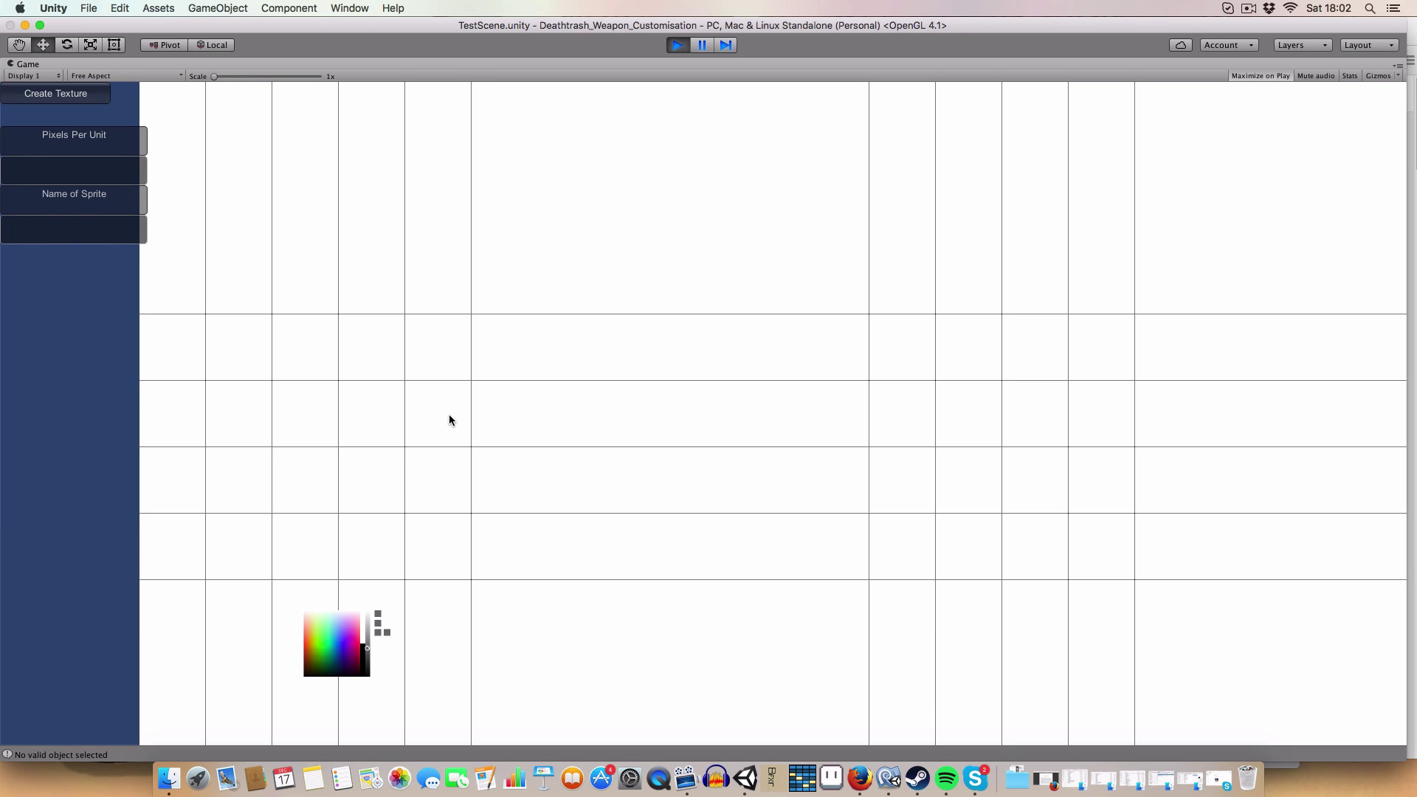
- Paint the dark grey barrel row and the rifle's two-tile grip
drag(493, 484, 954, 498)
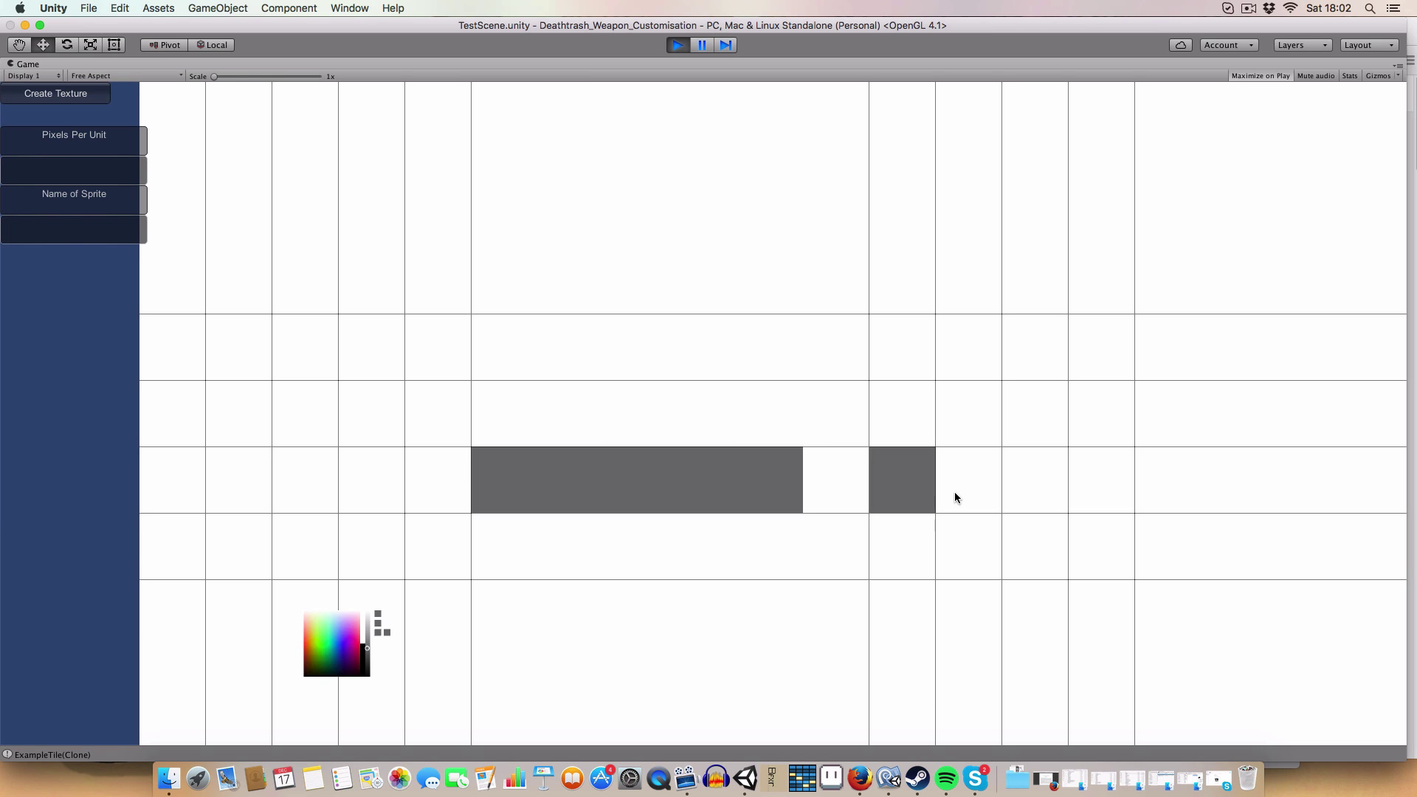
mouse_move(825, 480)
mouse_down()
mouse_move(815, 491)
mouse_move(815, 474)
mouse_move(870, 485)
mouse_up()
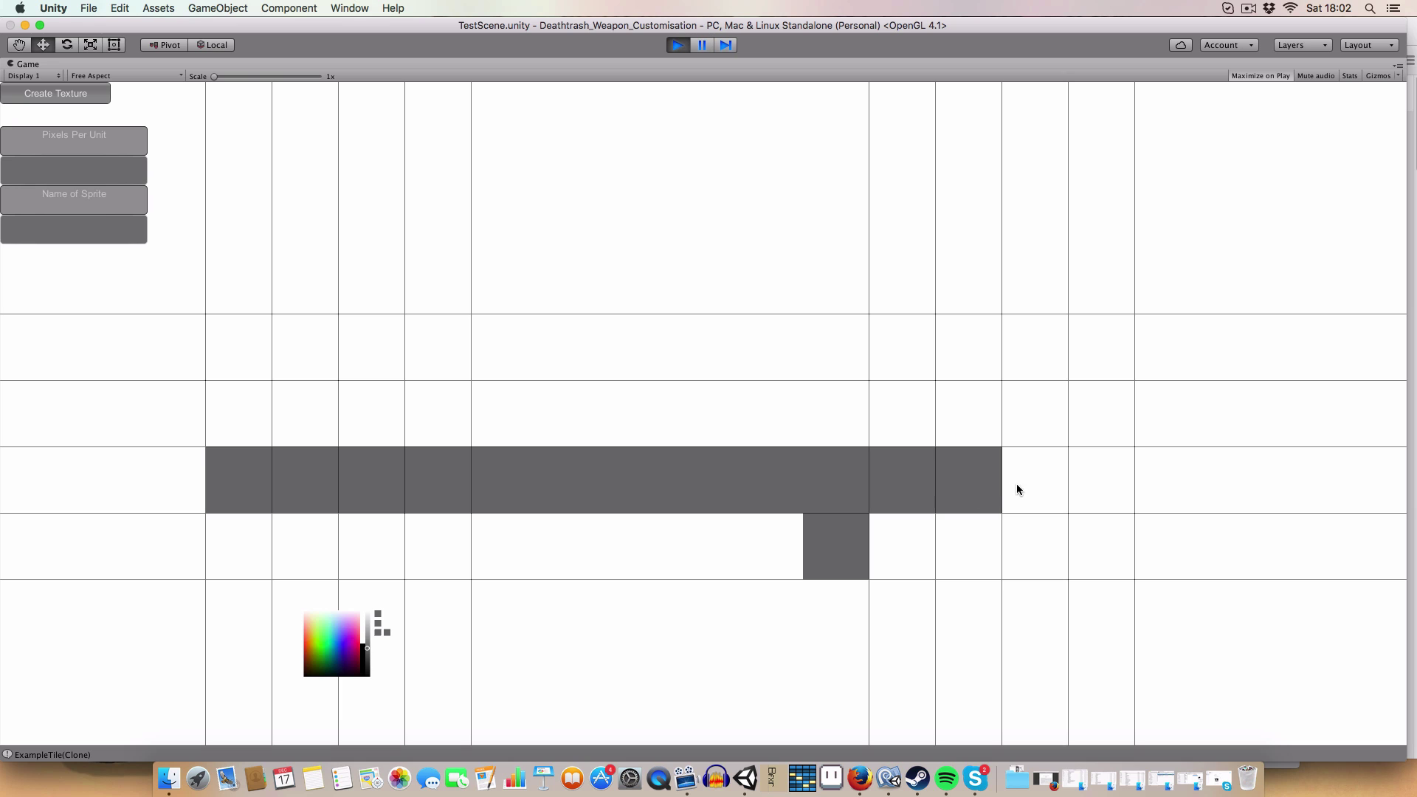
mouse_move(1038, 543)
mouse_down()
mouse_move(967, 595)
mouse_move(819, 599)
mouse_up()
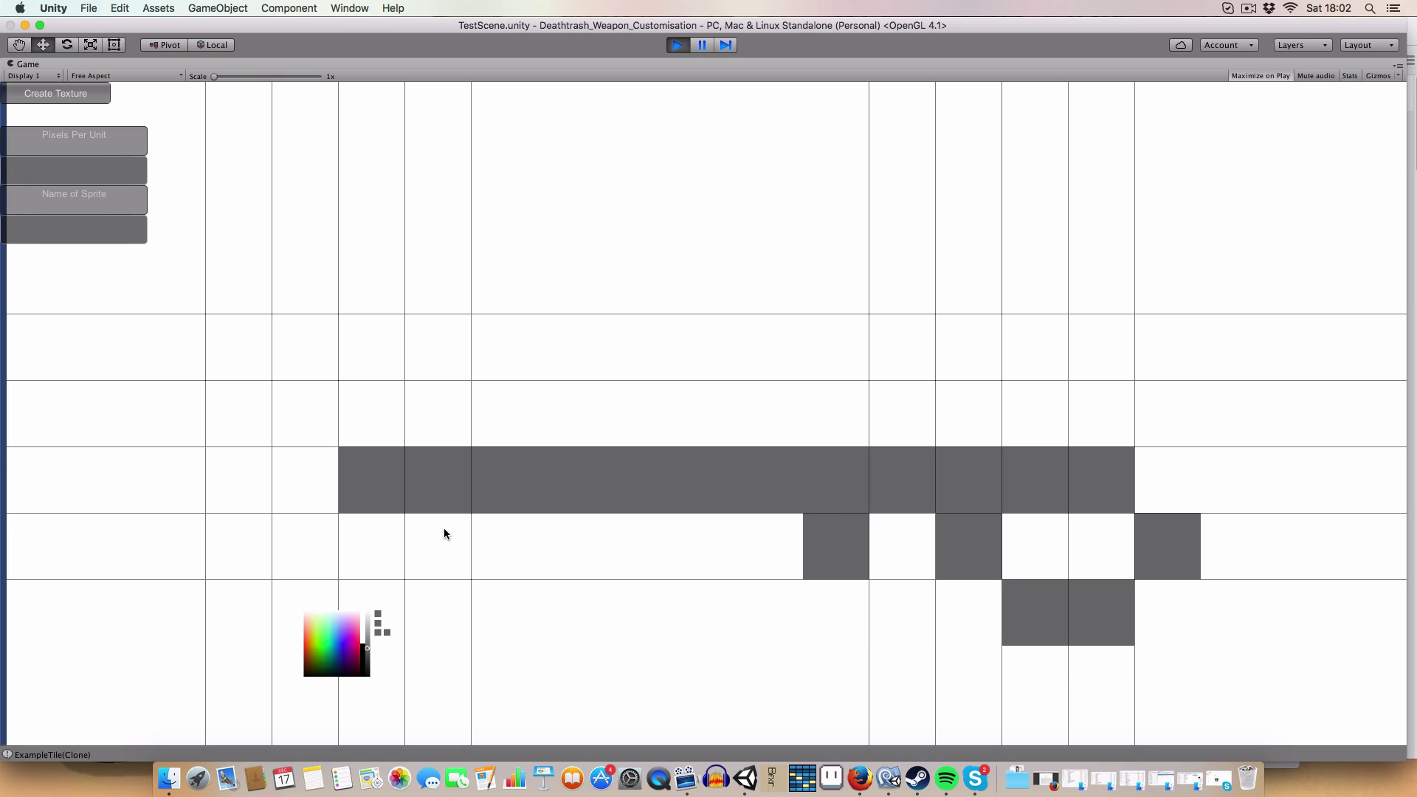
- Add grey and light grey accent tiles below the barrel, then choose a new colour
click(493, 543)
click(600, 536)
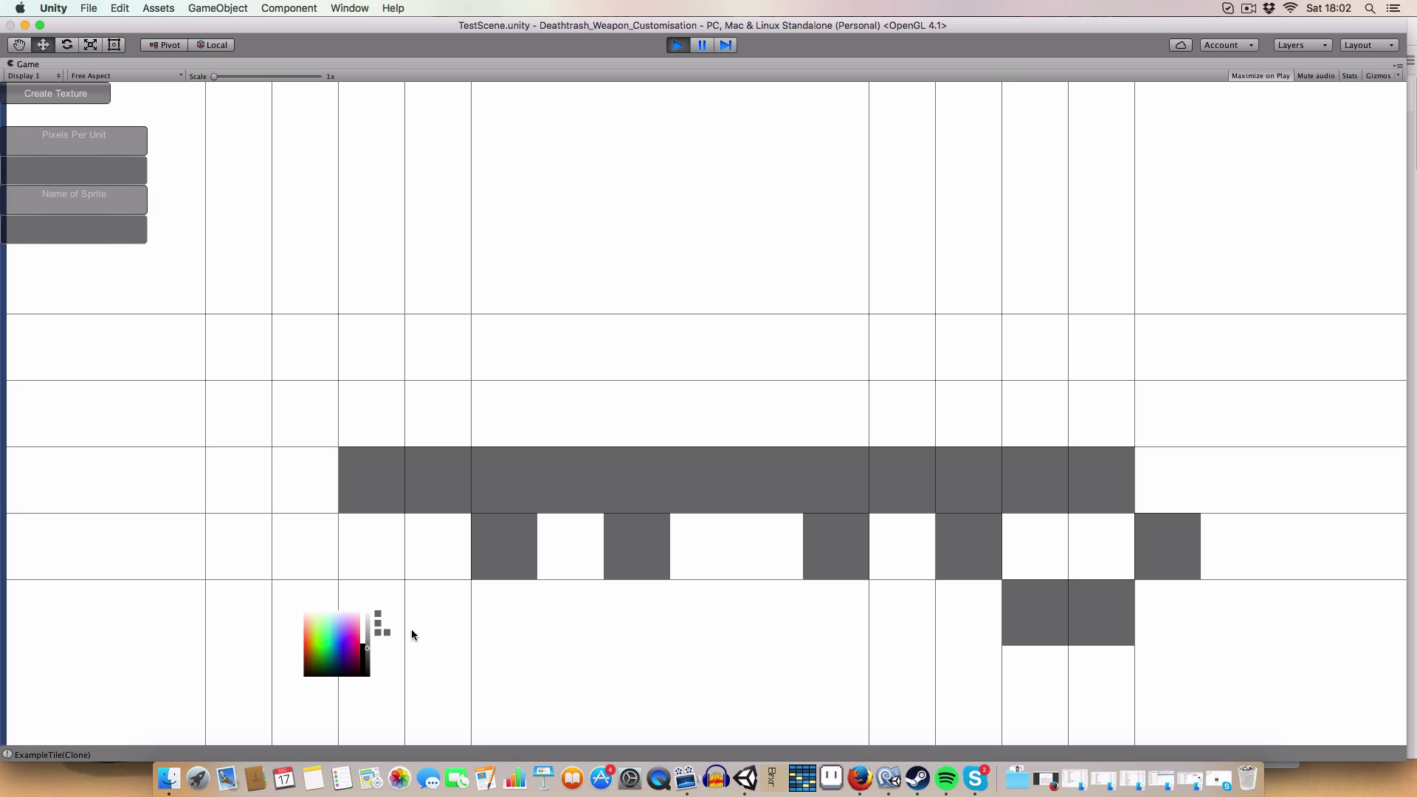
click(369, 631)
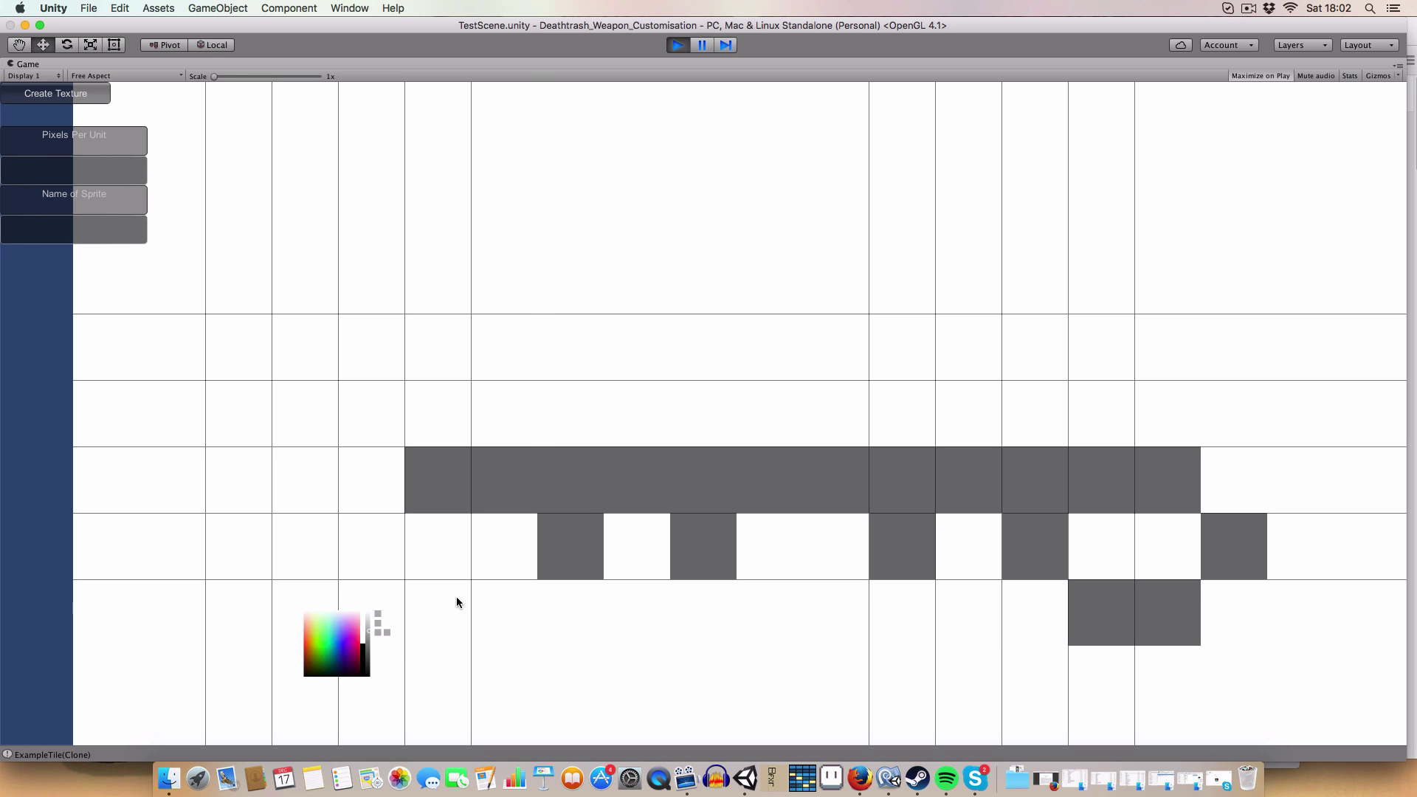
click(621, 522)
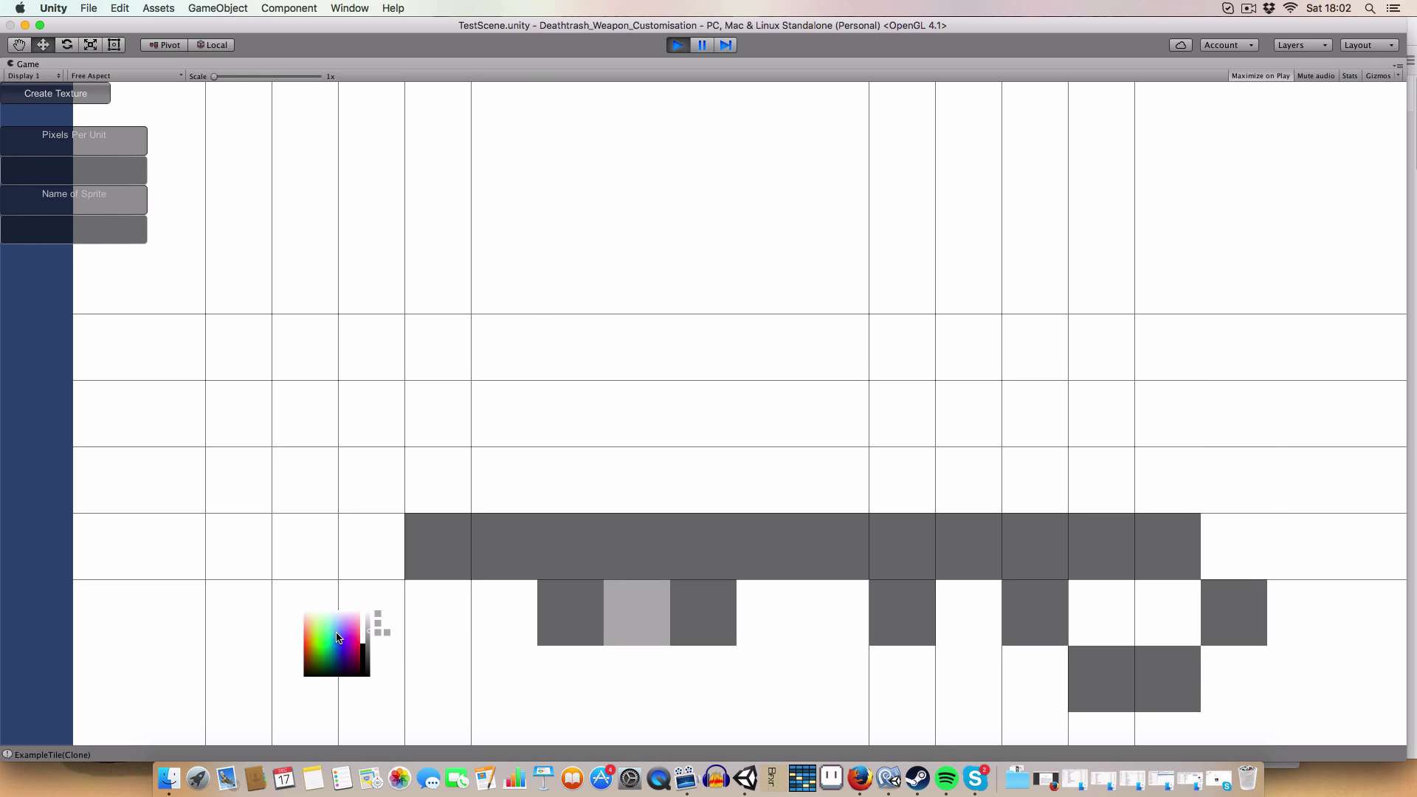
click(338, 637)
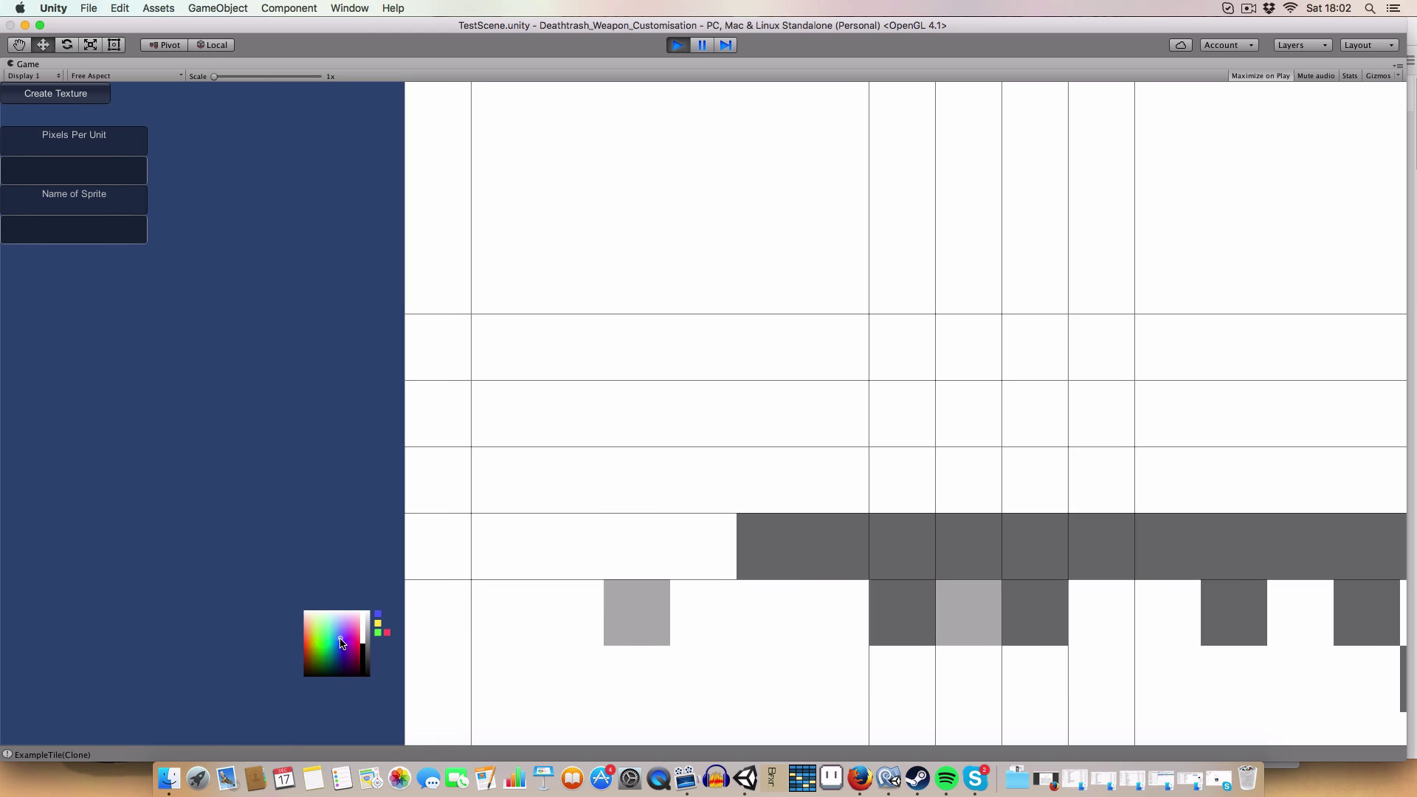
click(335, 628)
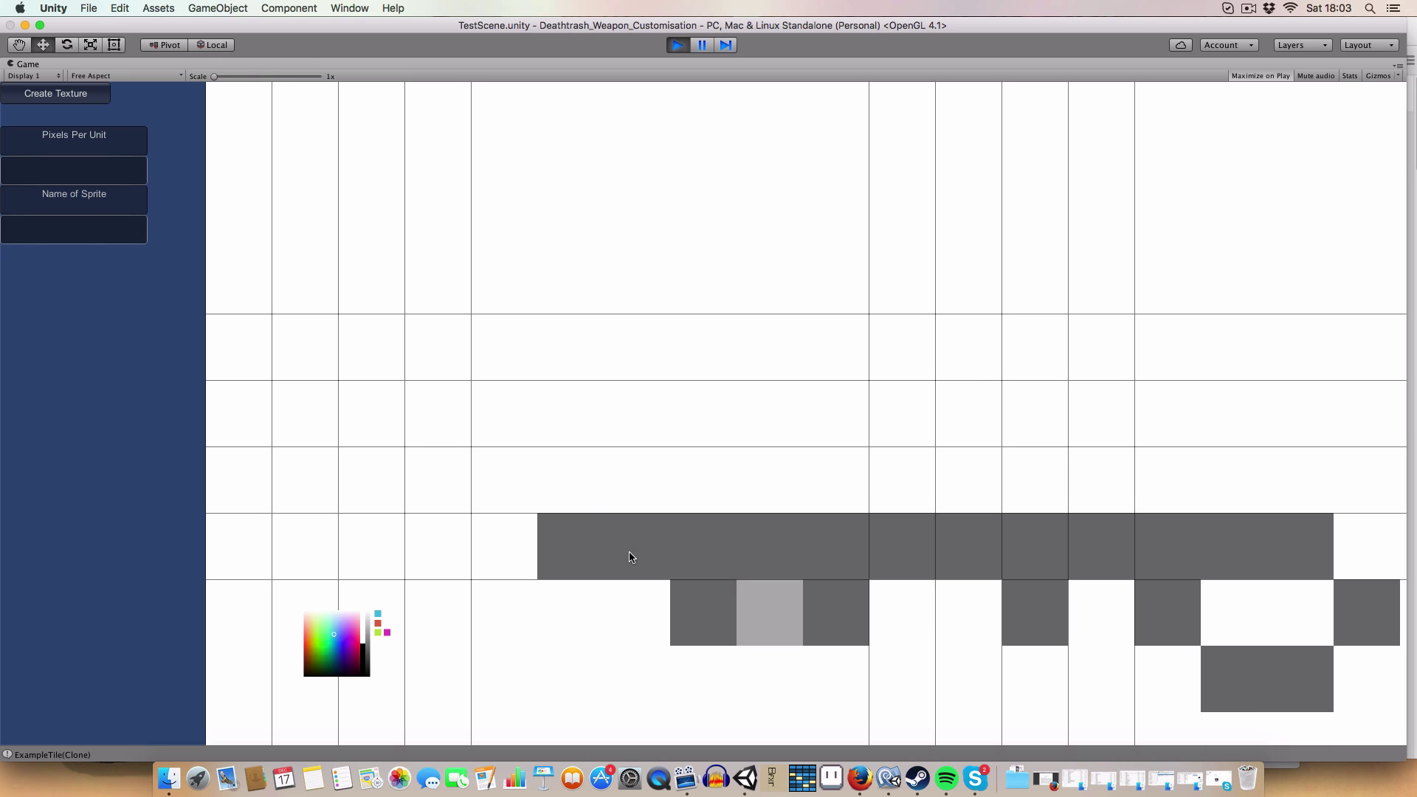
- Paint a blue strip above the barrel and pick lighter blue and turquoise shades
drag(517, 484, 771, 471)
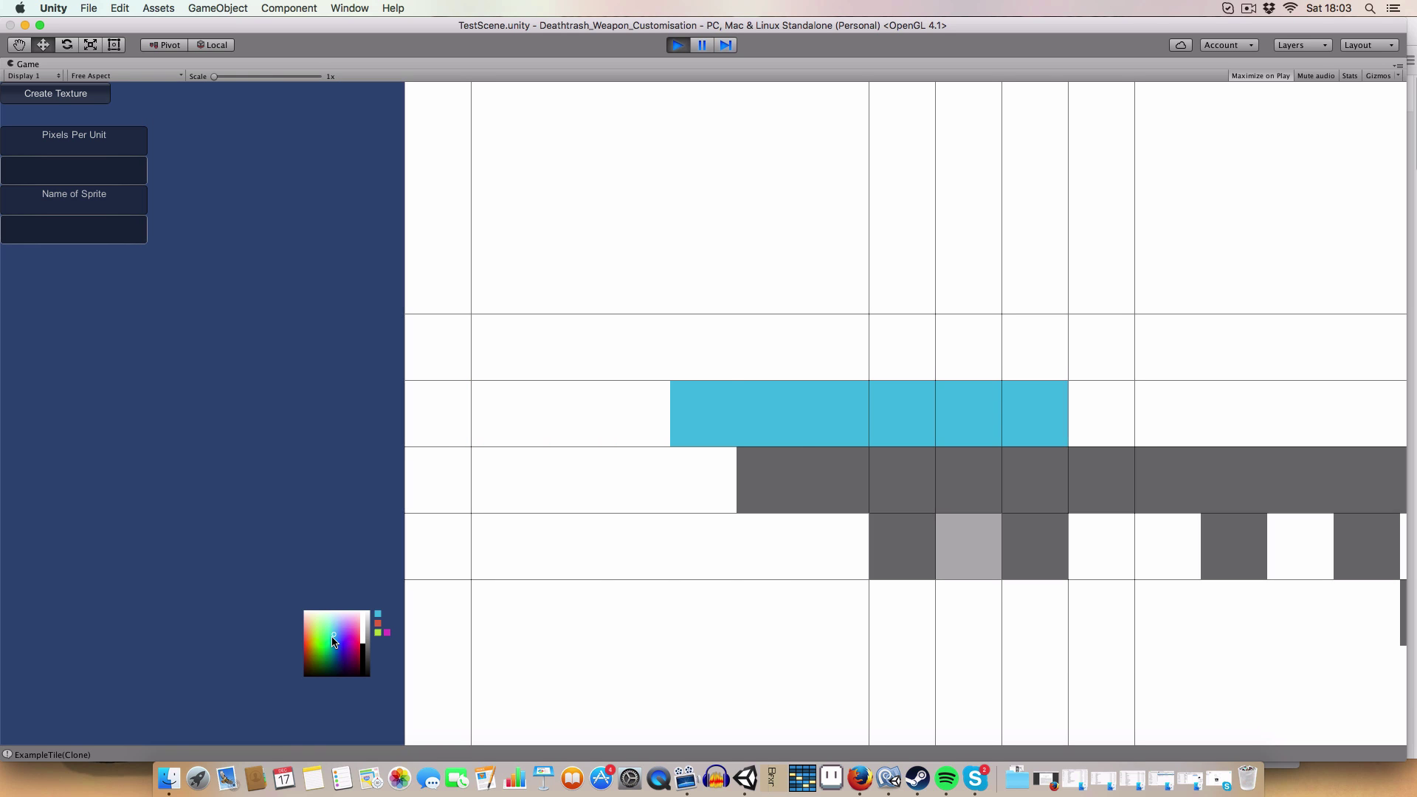
click(334, 628)
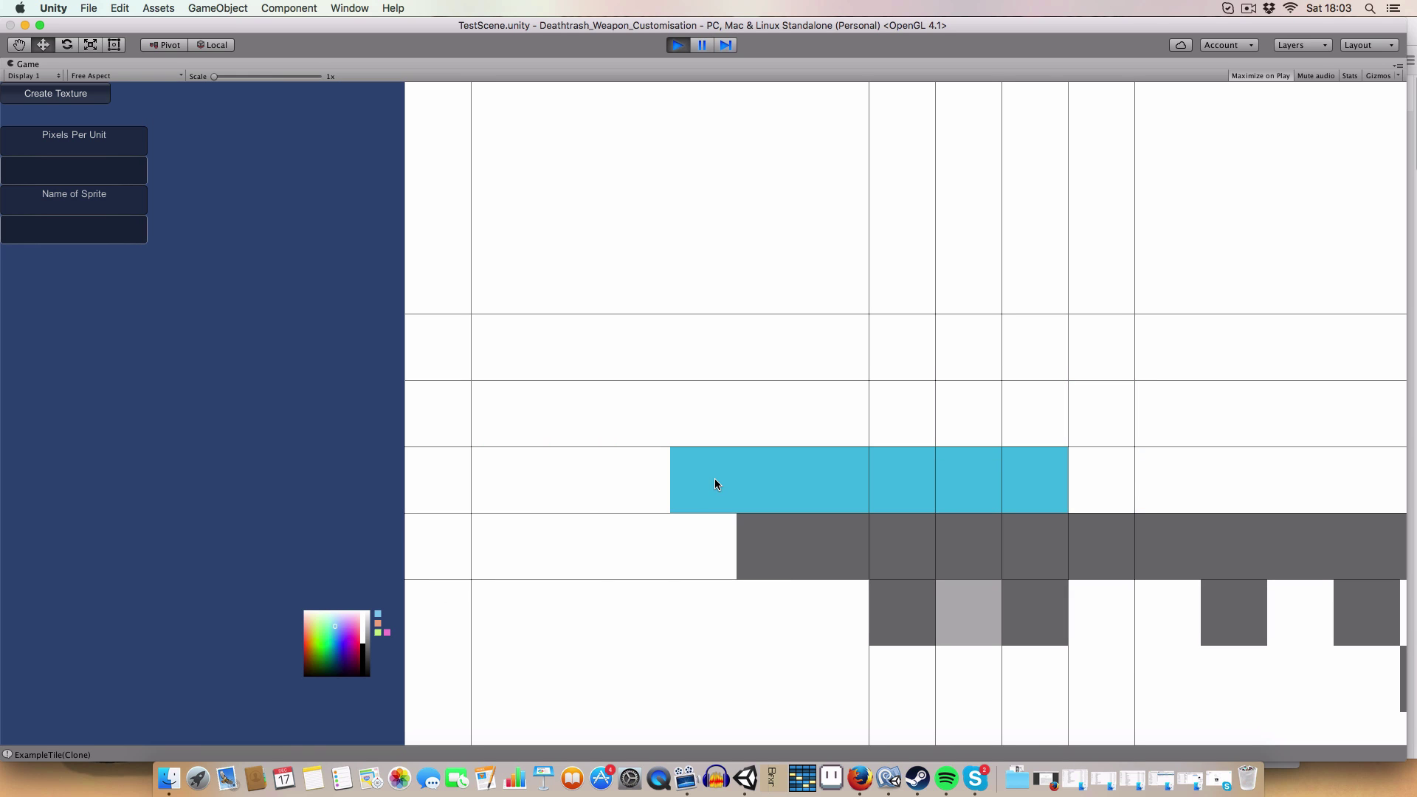
click(337, 640)
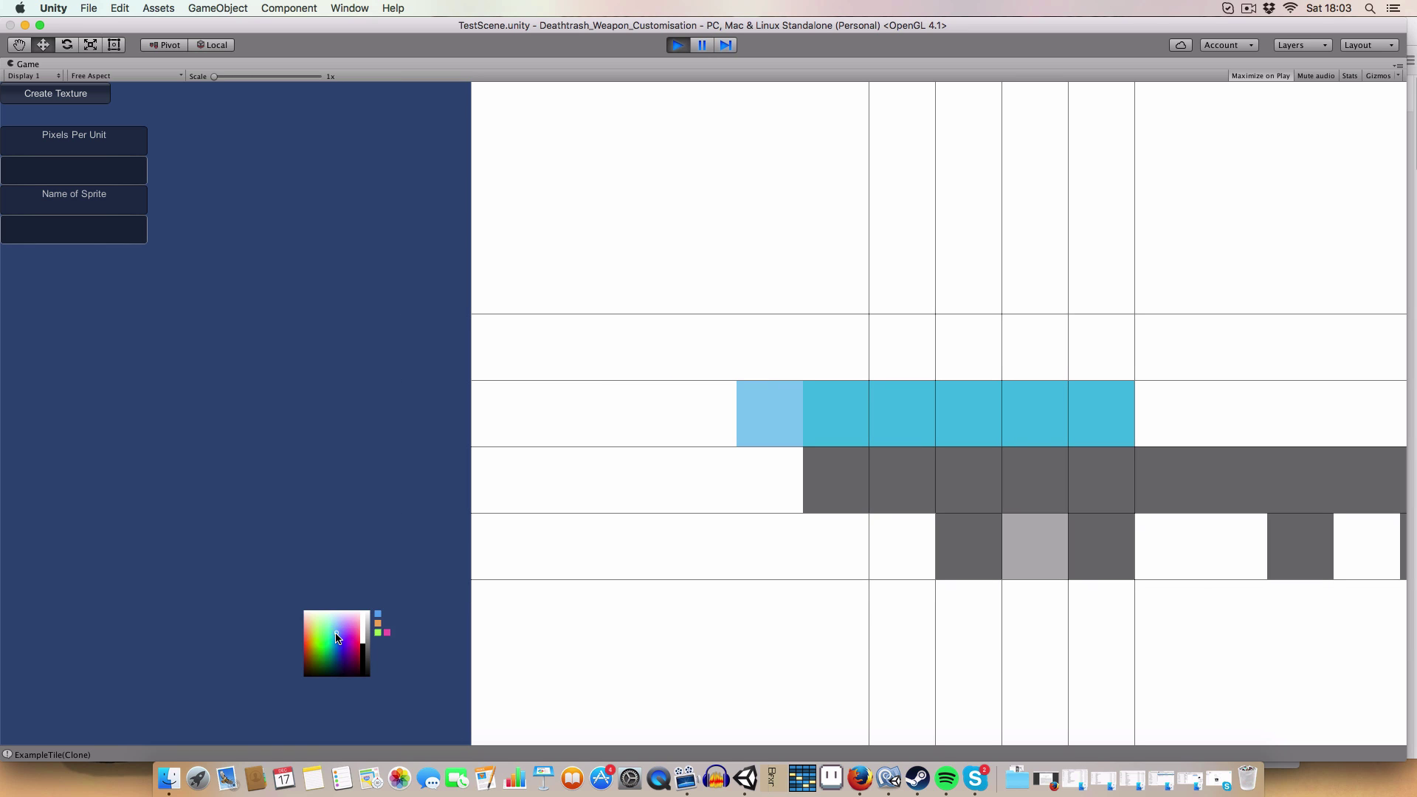
click(335, 631)
- Paint three turquoise tiles beside the blue strip and recolour one blue tile turquoise
key(Right)
key(Right)
key(Right)
key(Right)
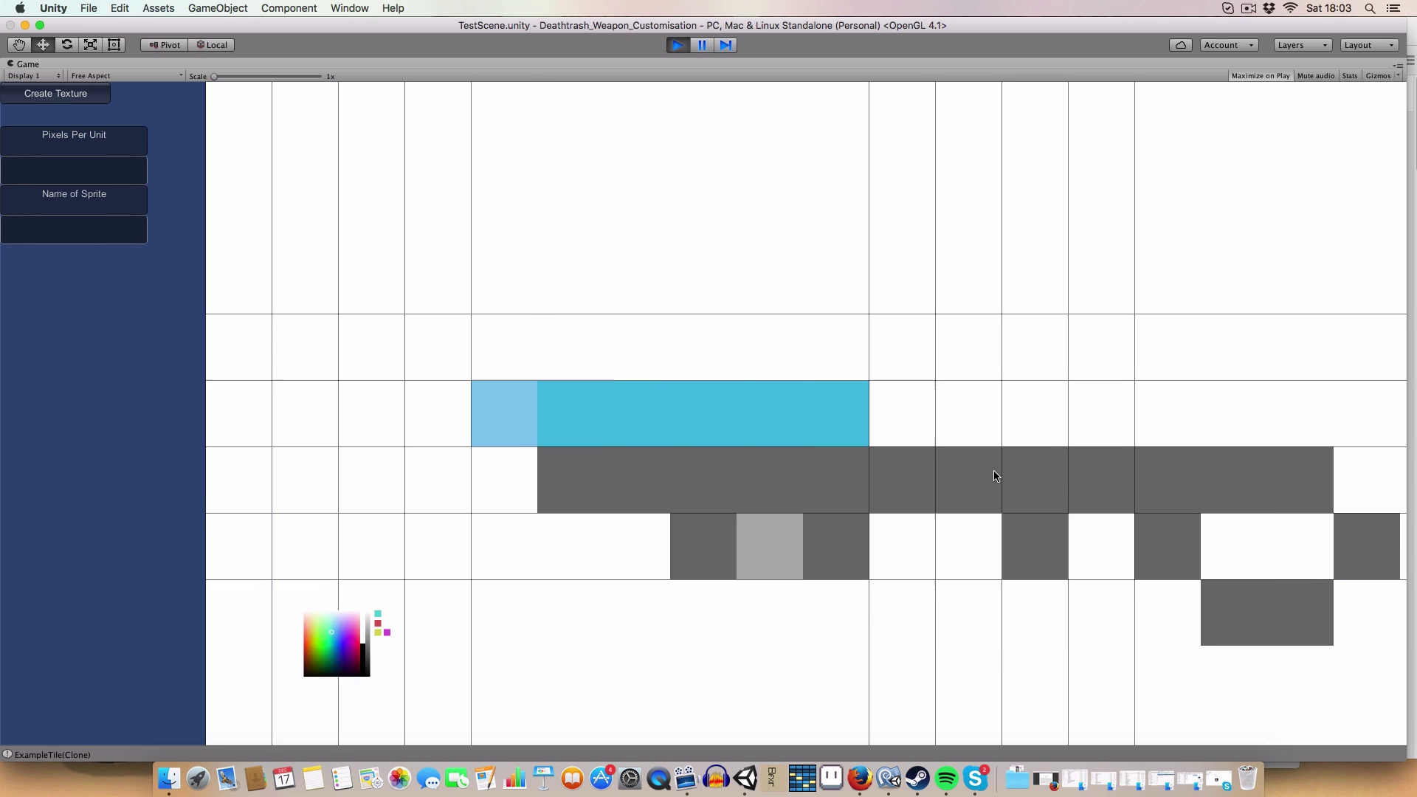
mouse_move(916, 440)
mouse_down()
mouse_move(999, 419)
mouse_move(1004, 432)
mouse_up()
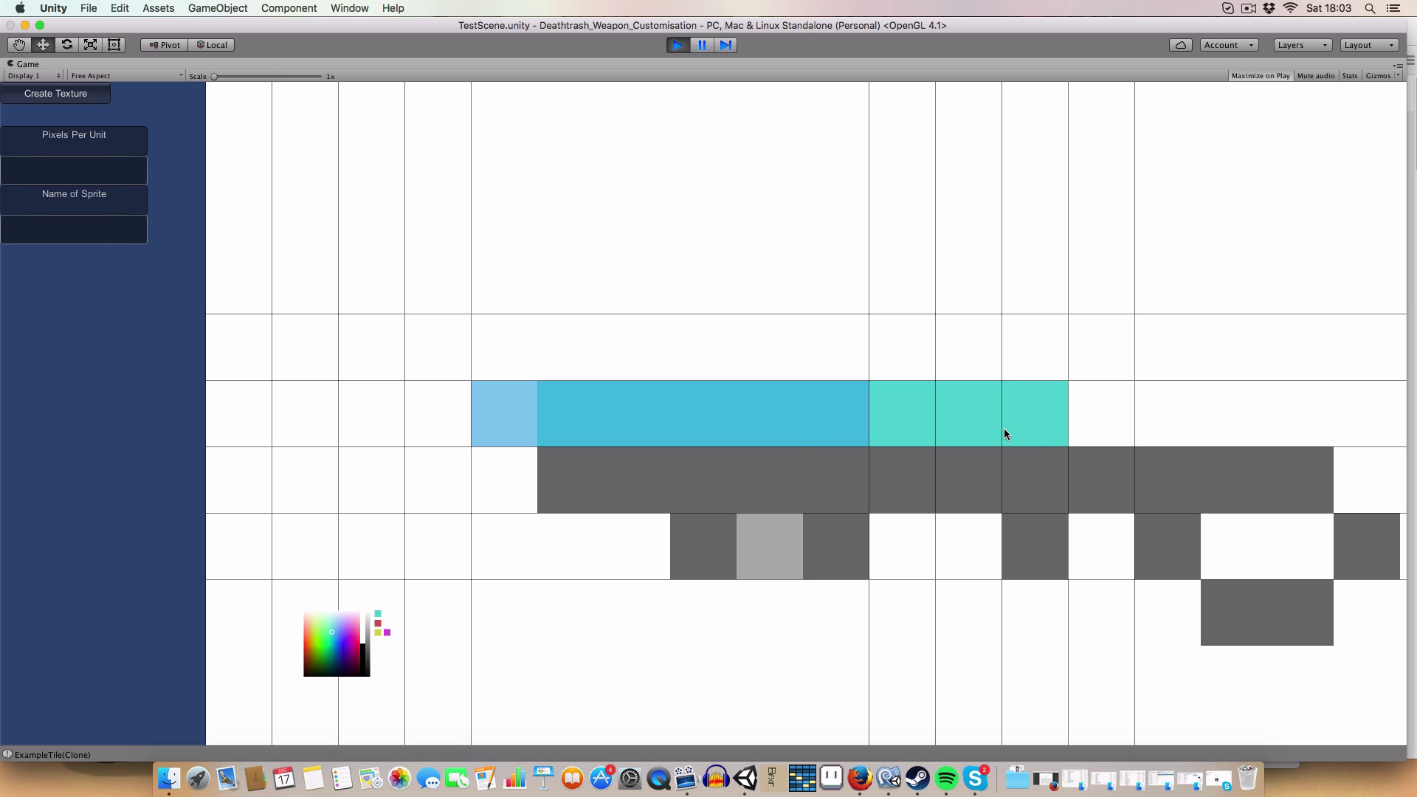
click(783, 420)
key(Right)
key(Right)
key(Right)
key(Right)
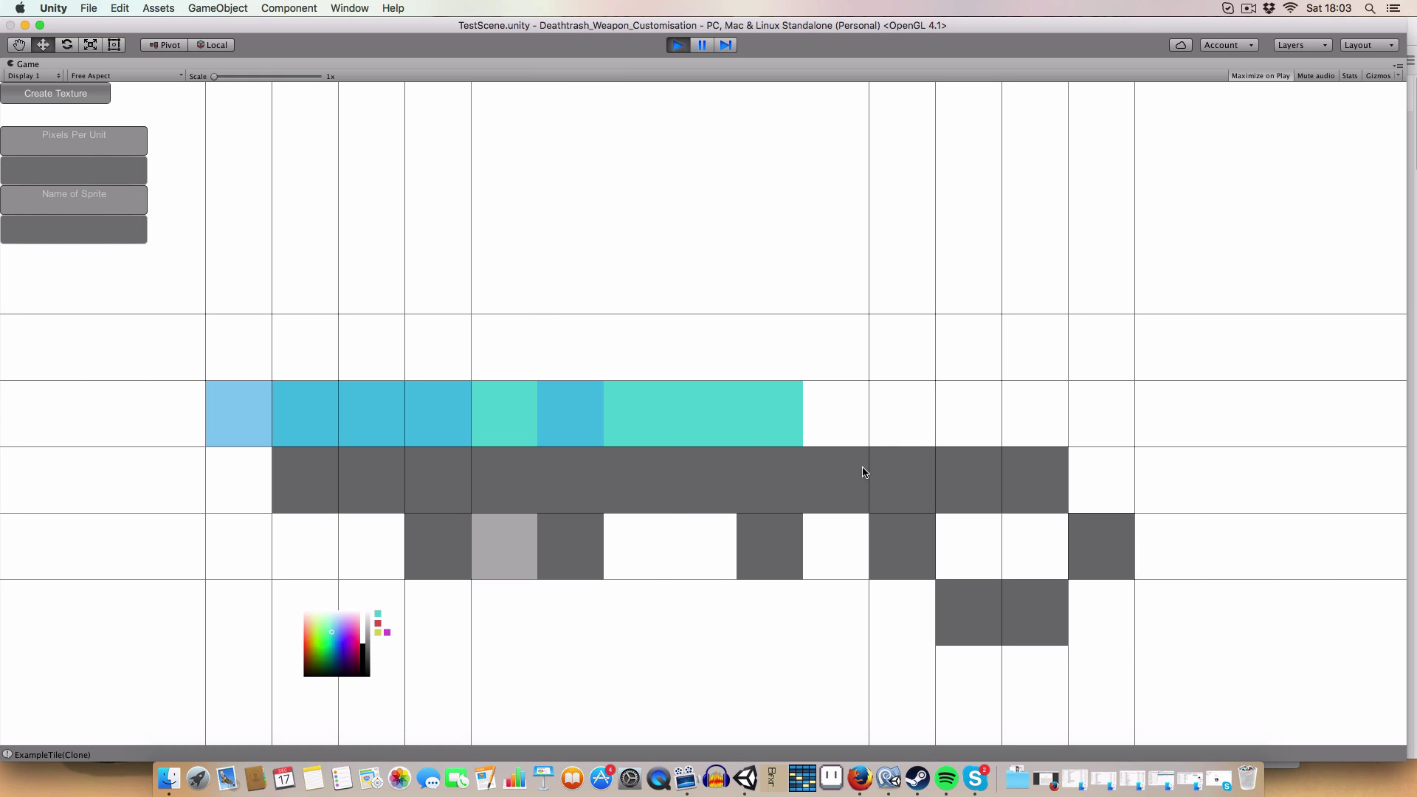
- Turn one barrel tile turquoise and paint a sampled dark grey tile under the barrel
click(853, 469)
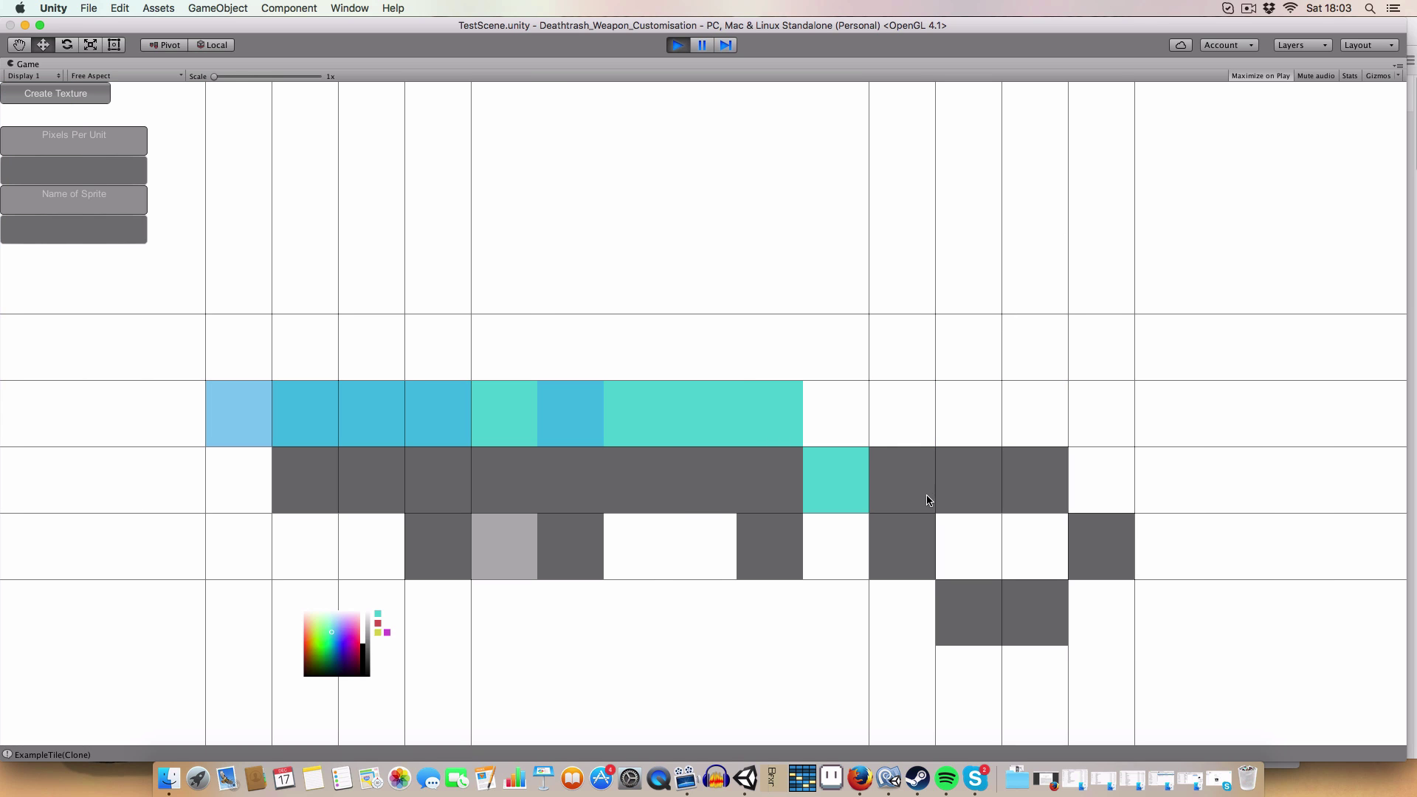
right_click(908, 494)
click(835, 547)
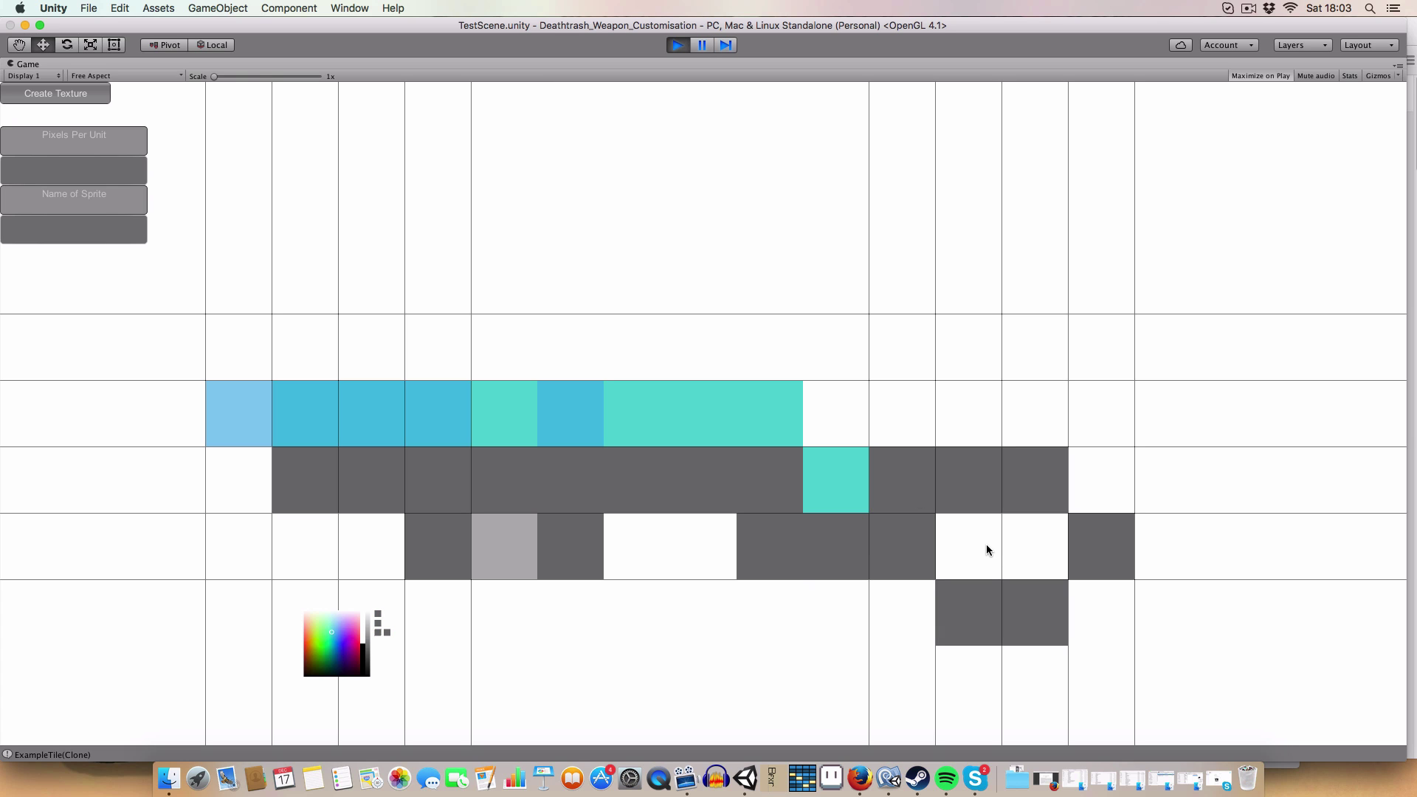
- Frame the rifle on the grid and enter Laser_Rifle as the sprite name
key(Down)
key(Left)
key(Down)
key(Left)
key(Down)
key(Left)
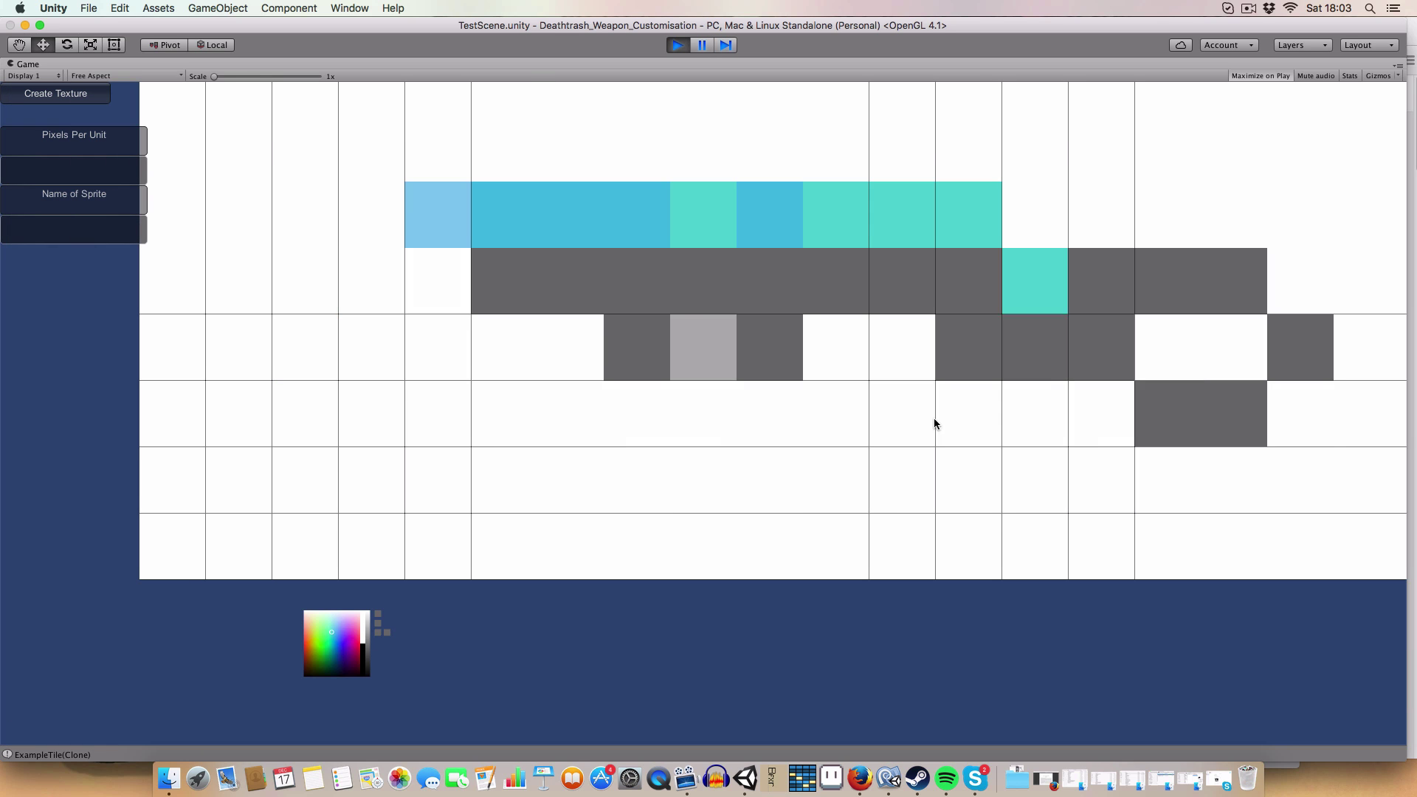
key(Down)
key(Left)
key(Left)
key(Up)
key(Left)
key(Up)
key(Left)
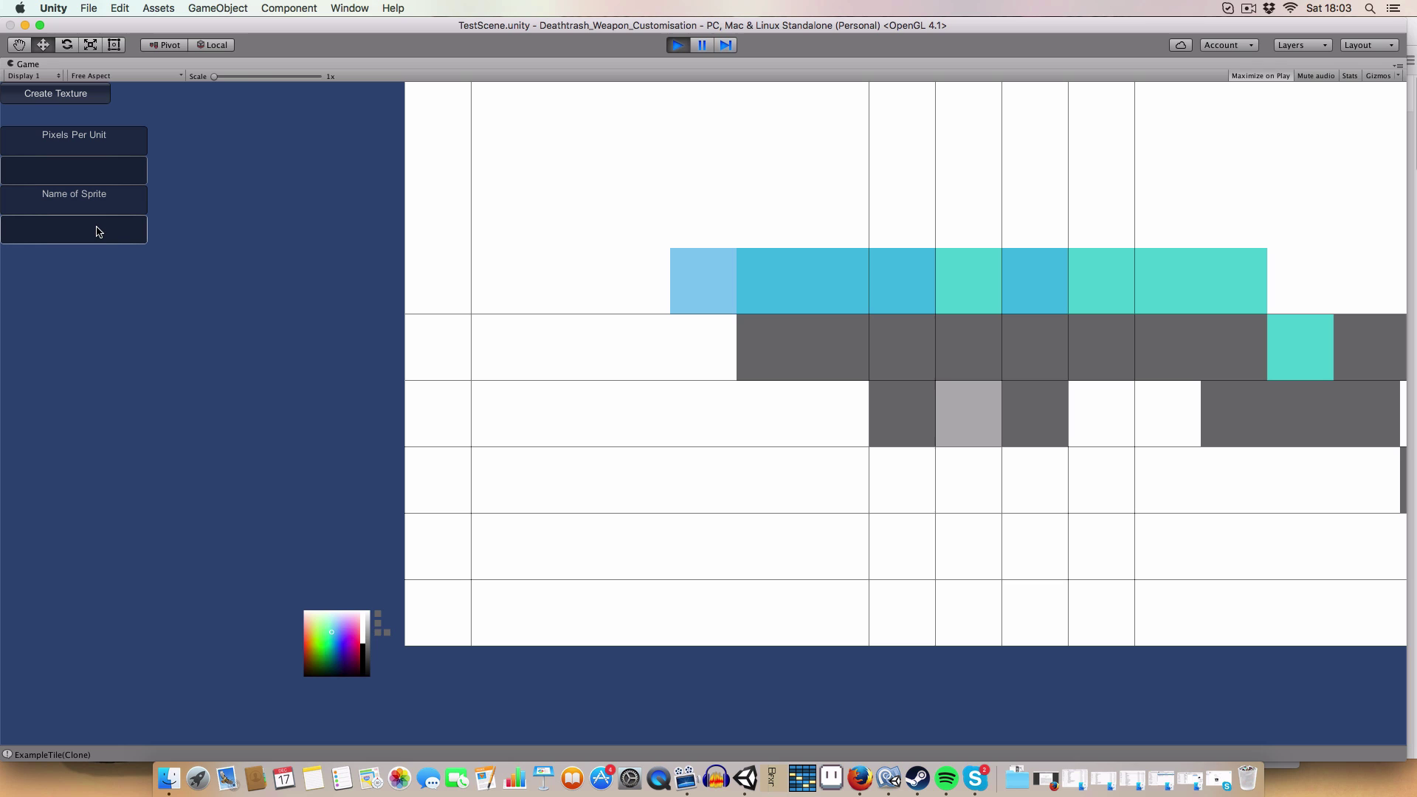
click(97, 231)
text(Laser_Rifled)
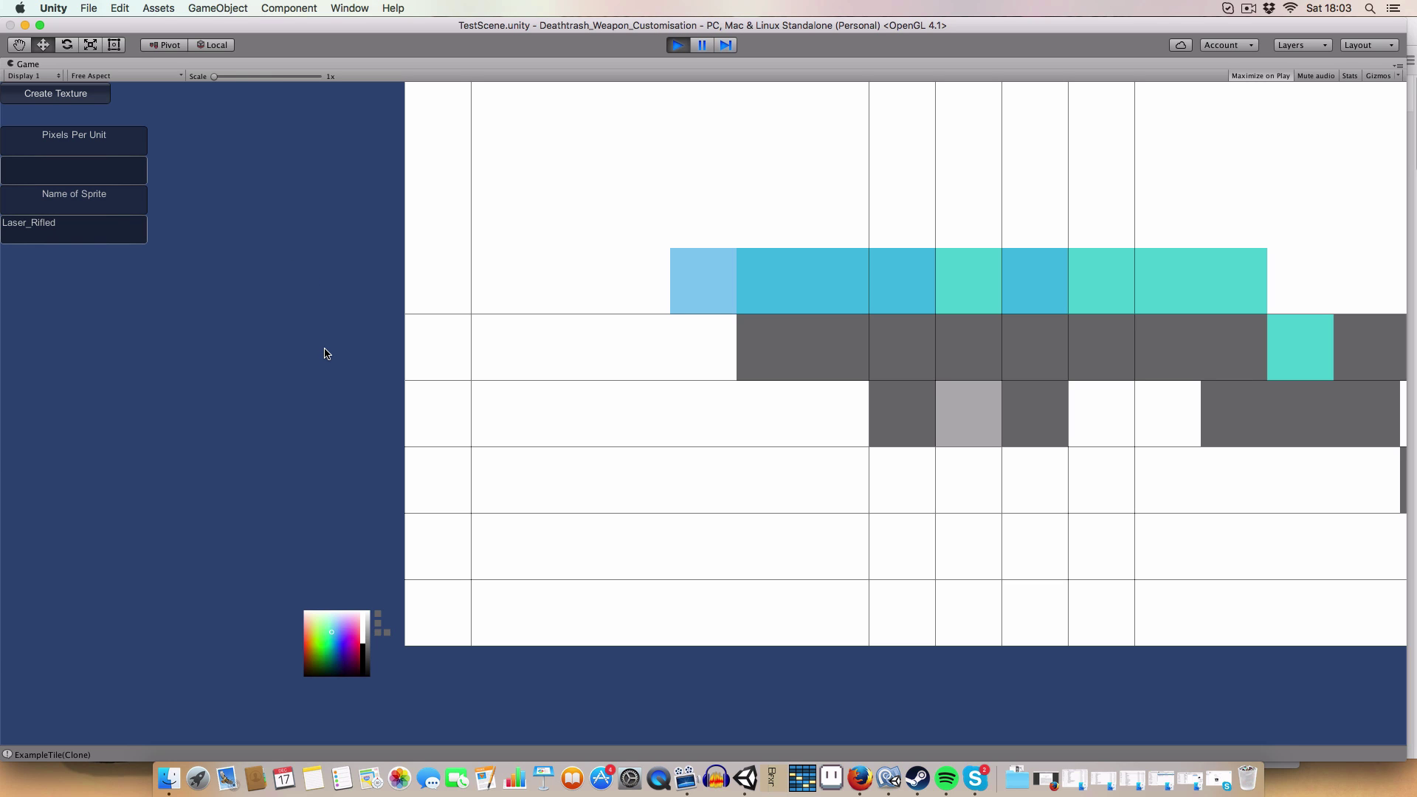
click(133, 231)
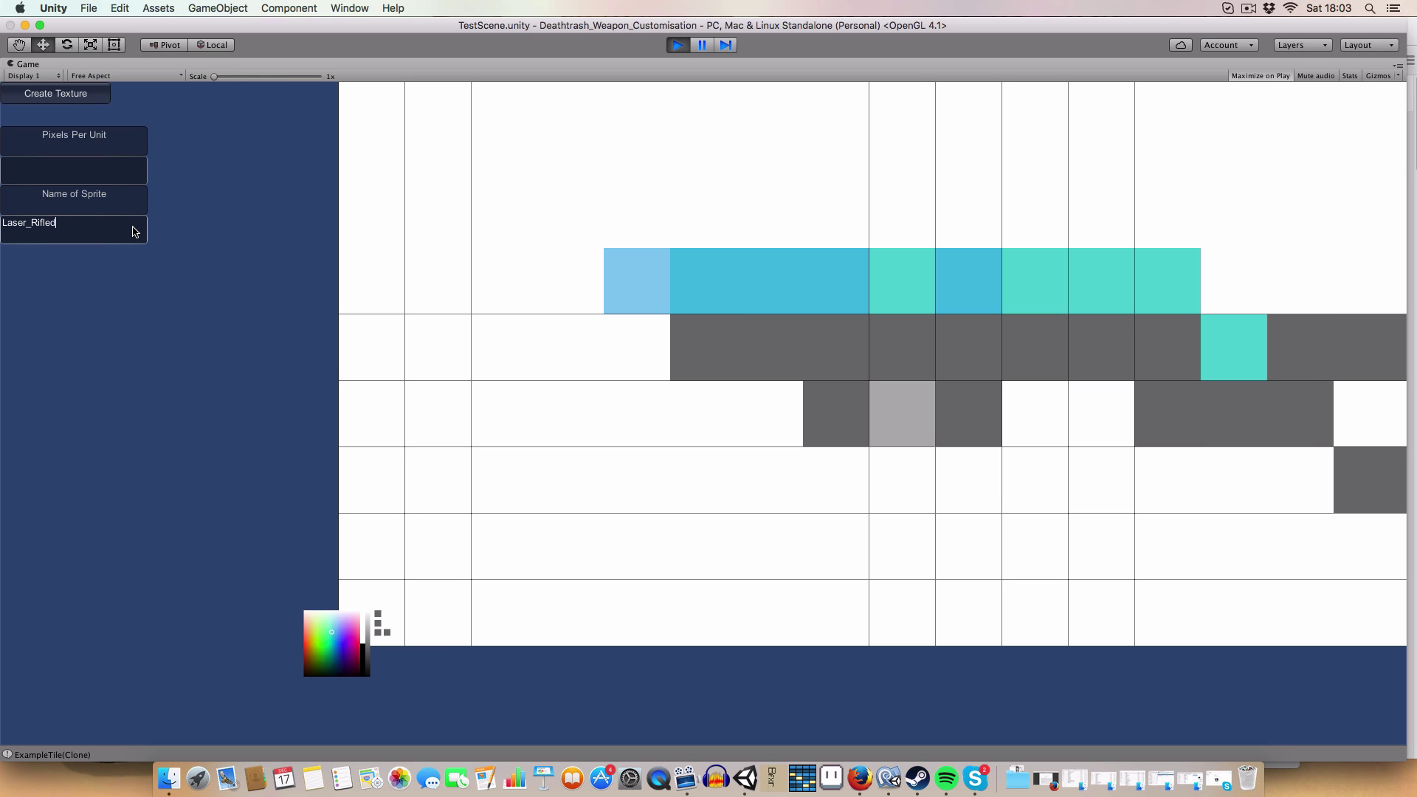
- Create the Laser_Rifle PNG and sprite data, then exit Play mode and check the Console
click(60, 98)
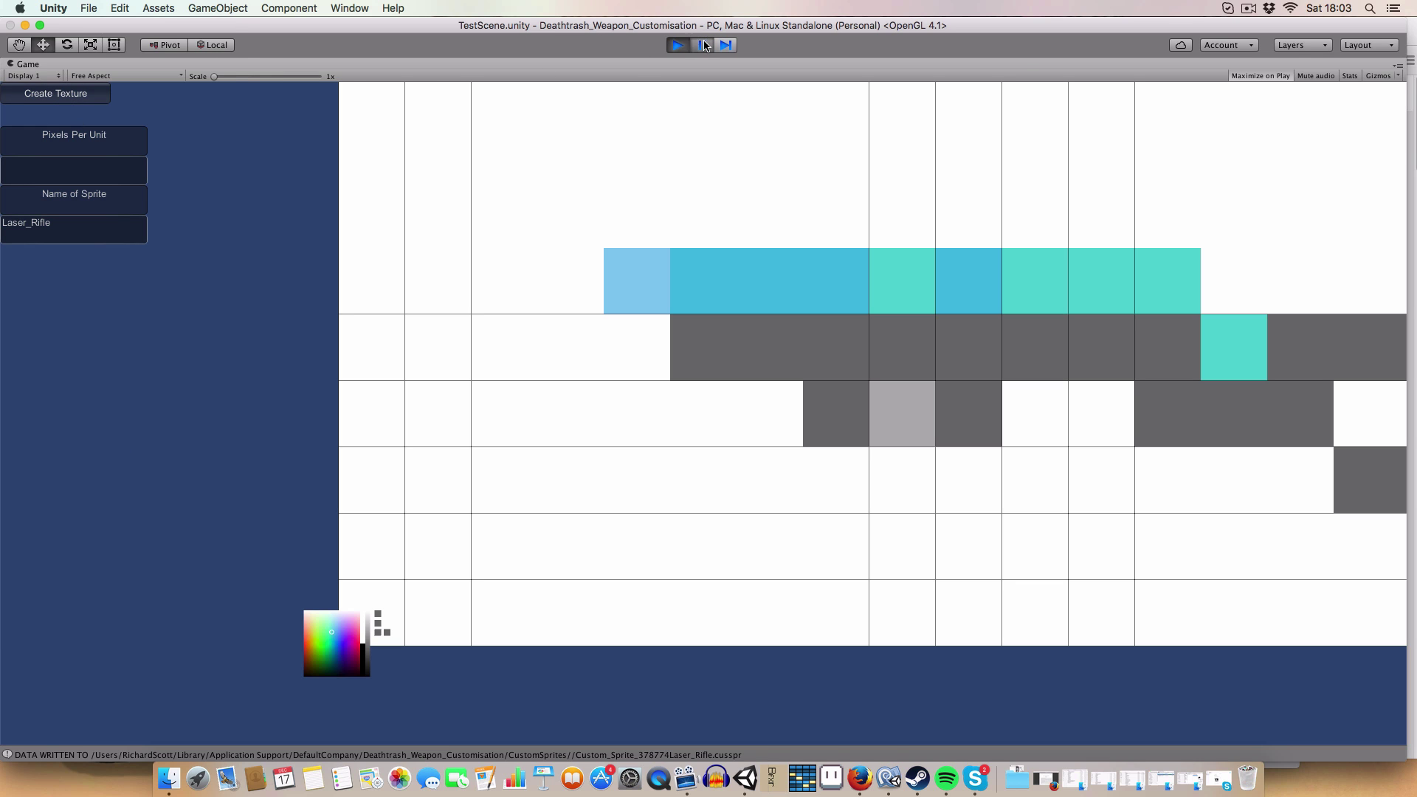
click(704, 45)
click(102, 448)
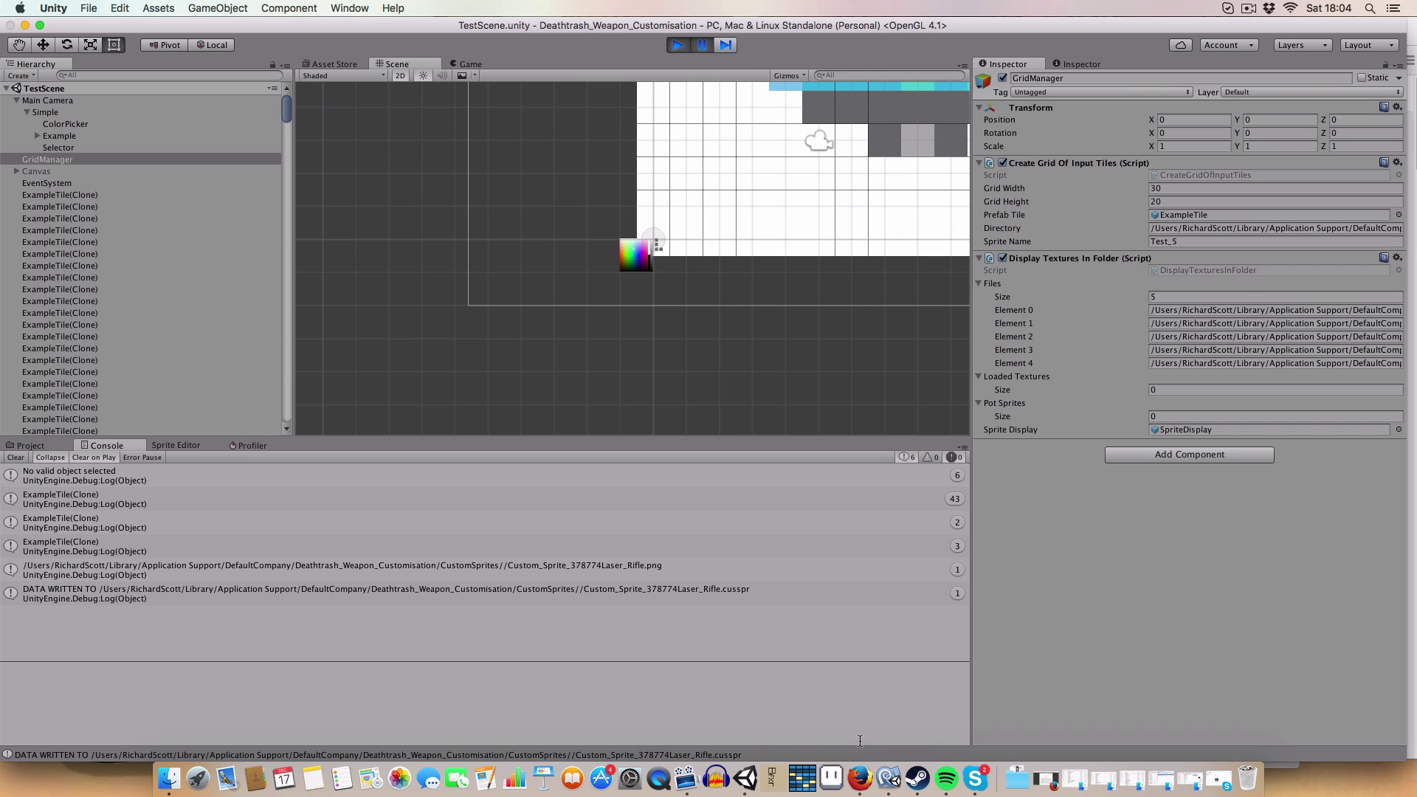
click(889, 778)
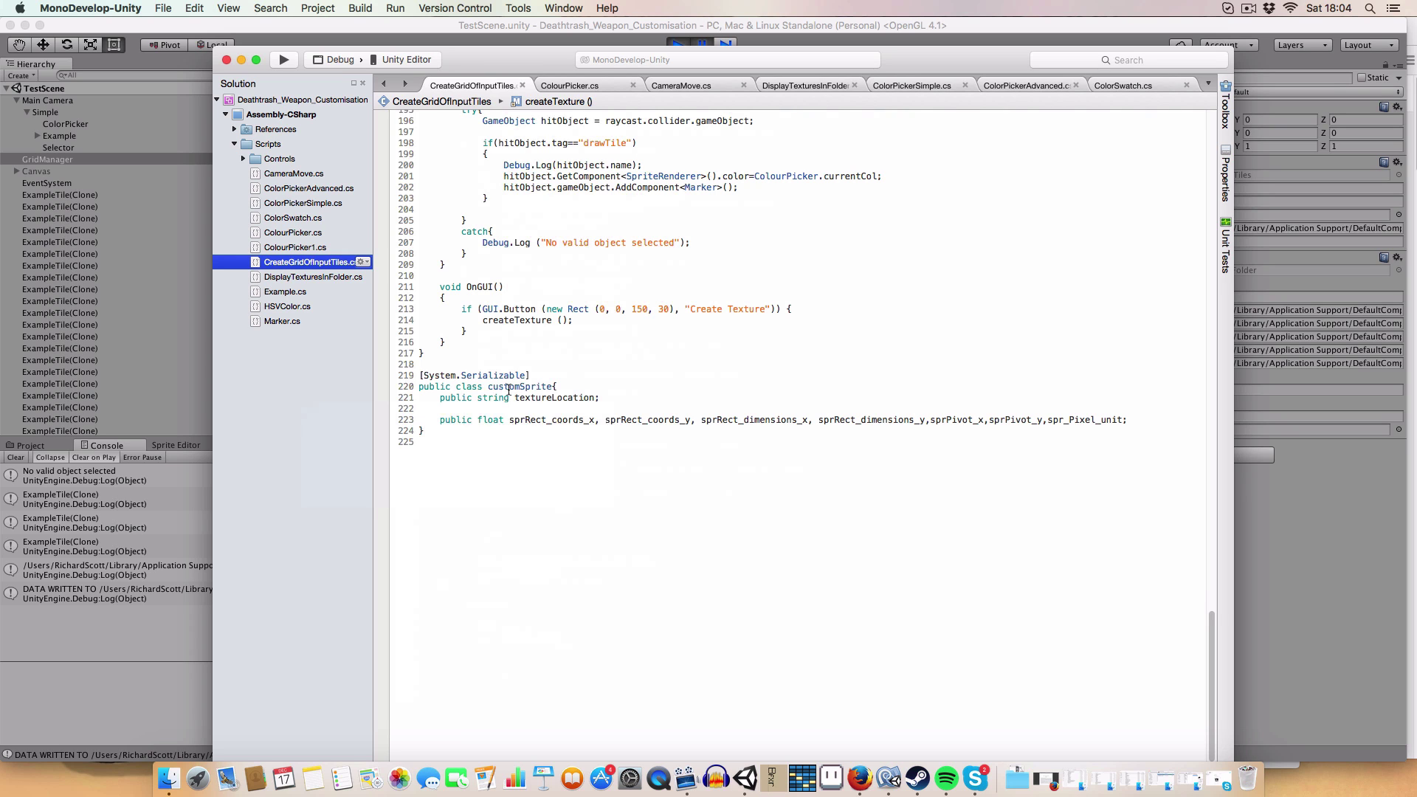
drag(488, 387, 553, 383)
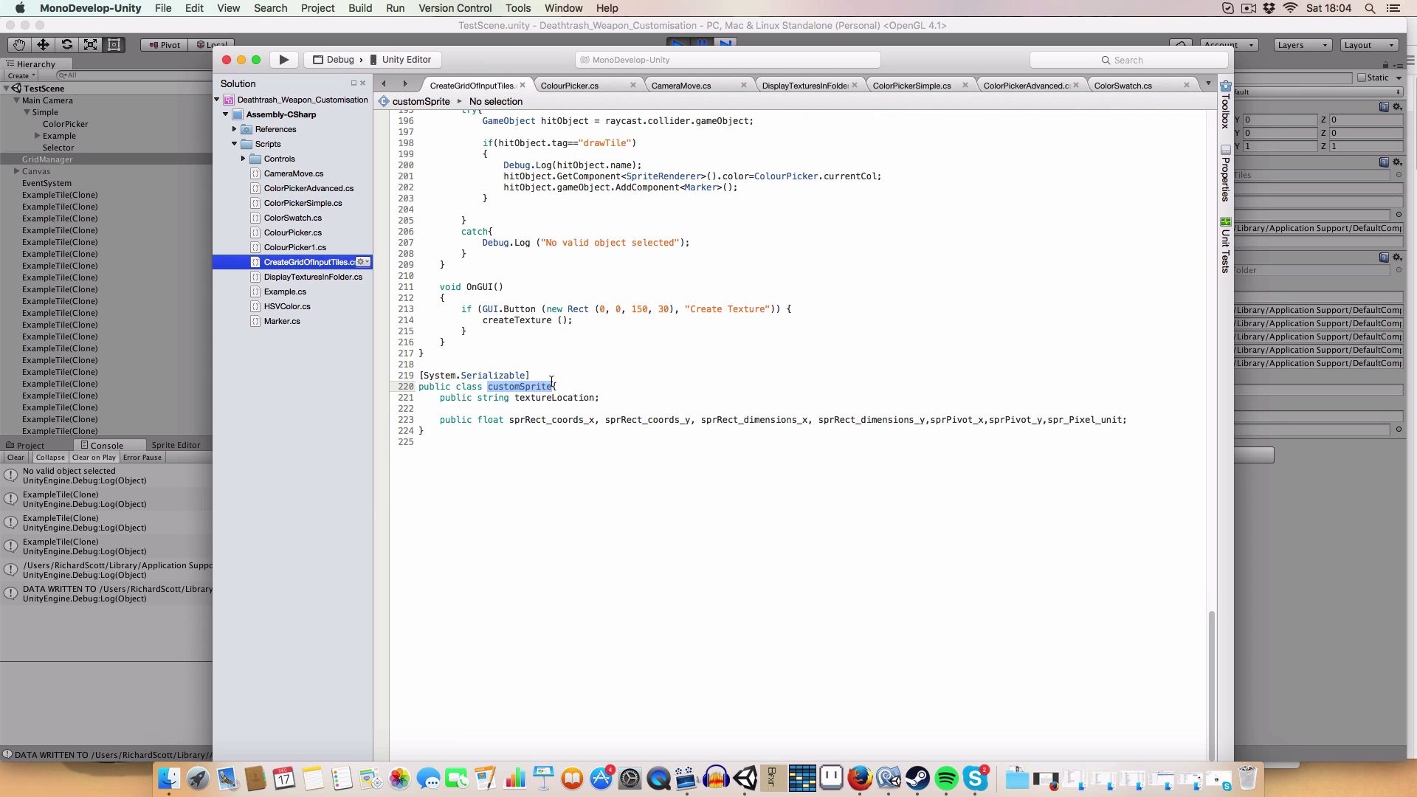
drag(440, 398, 608, 397)
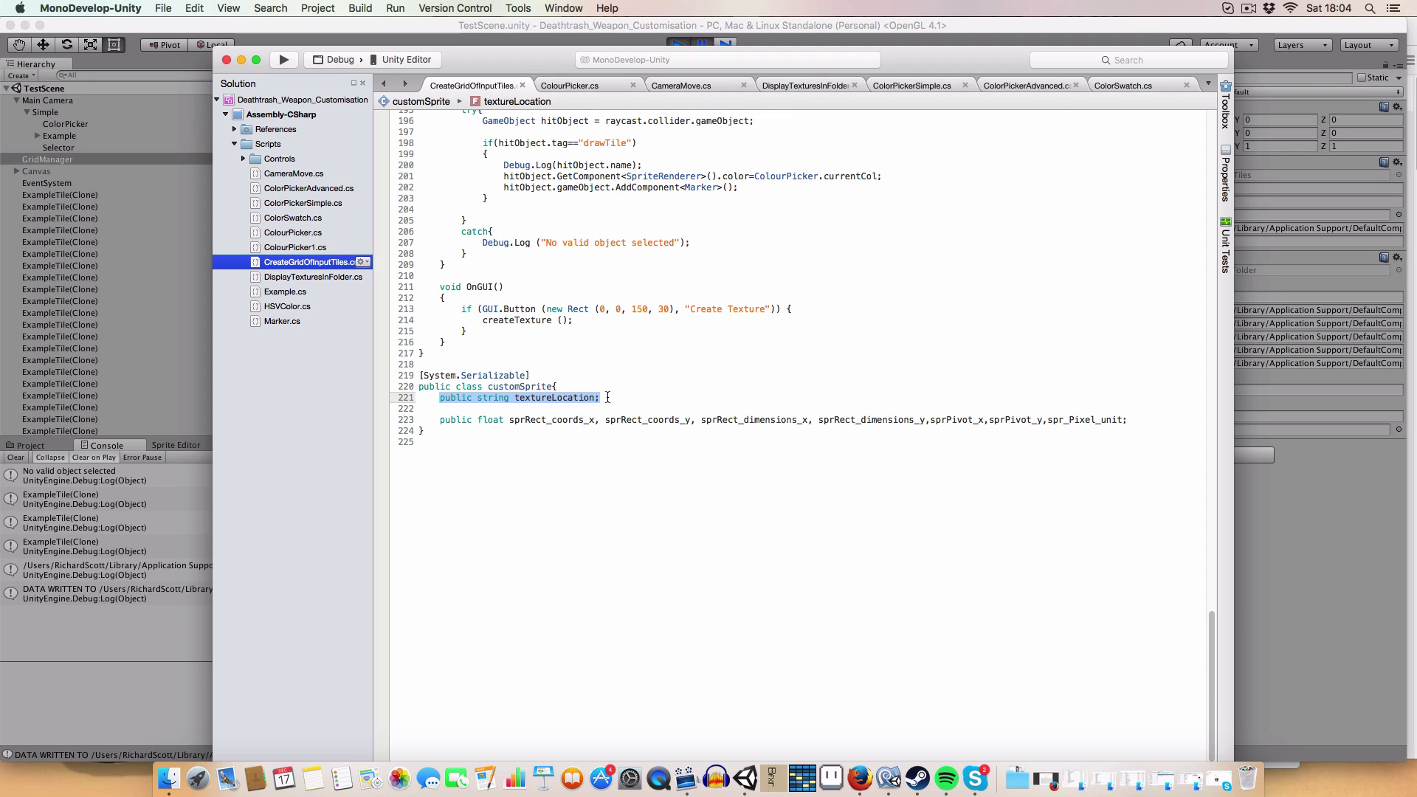
click(504, 456)
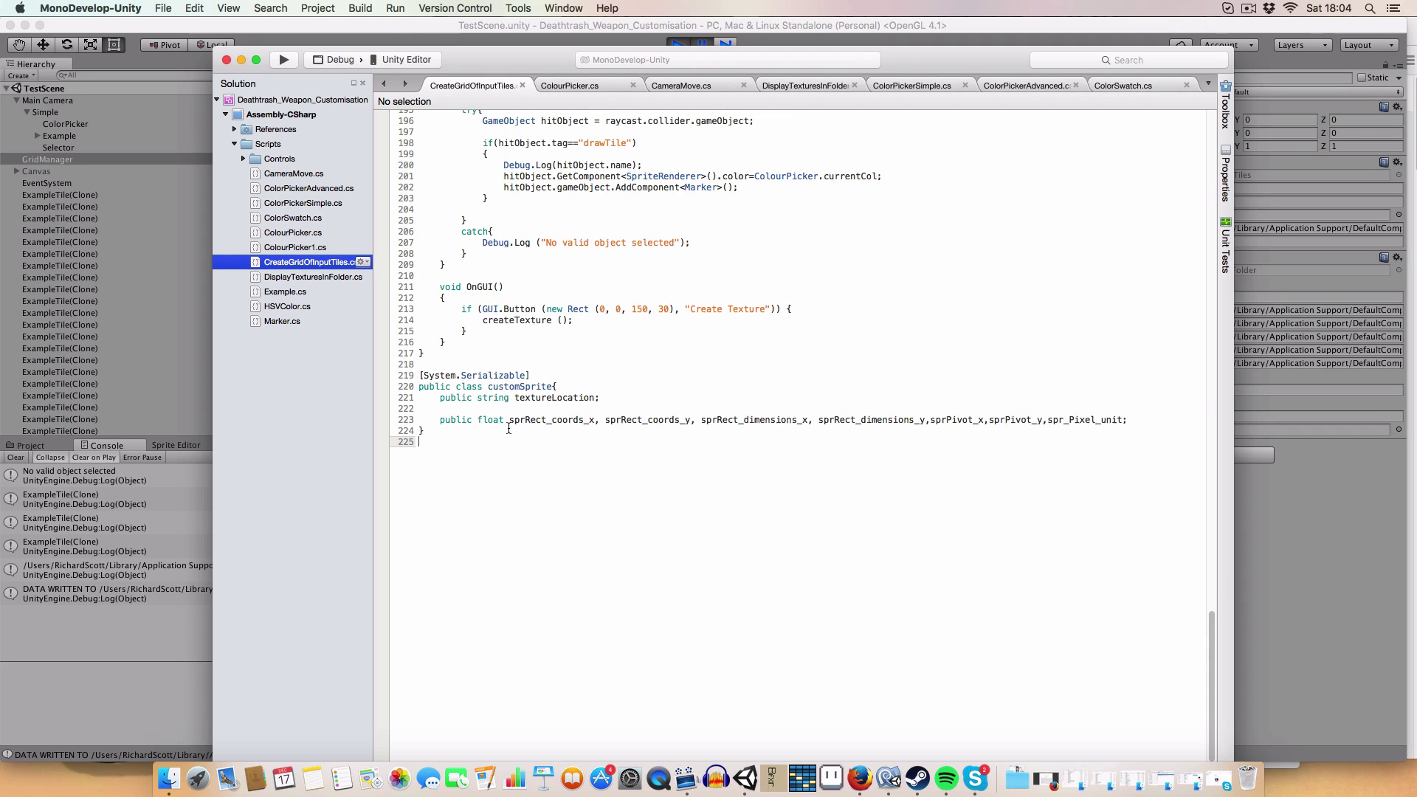
drag(509, 422, 696, 420)
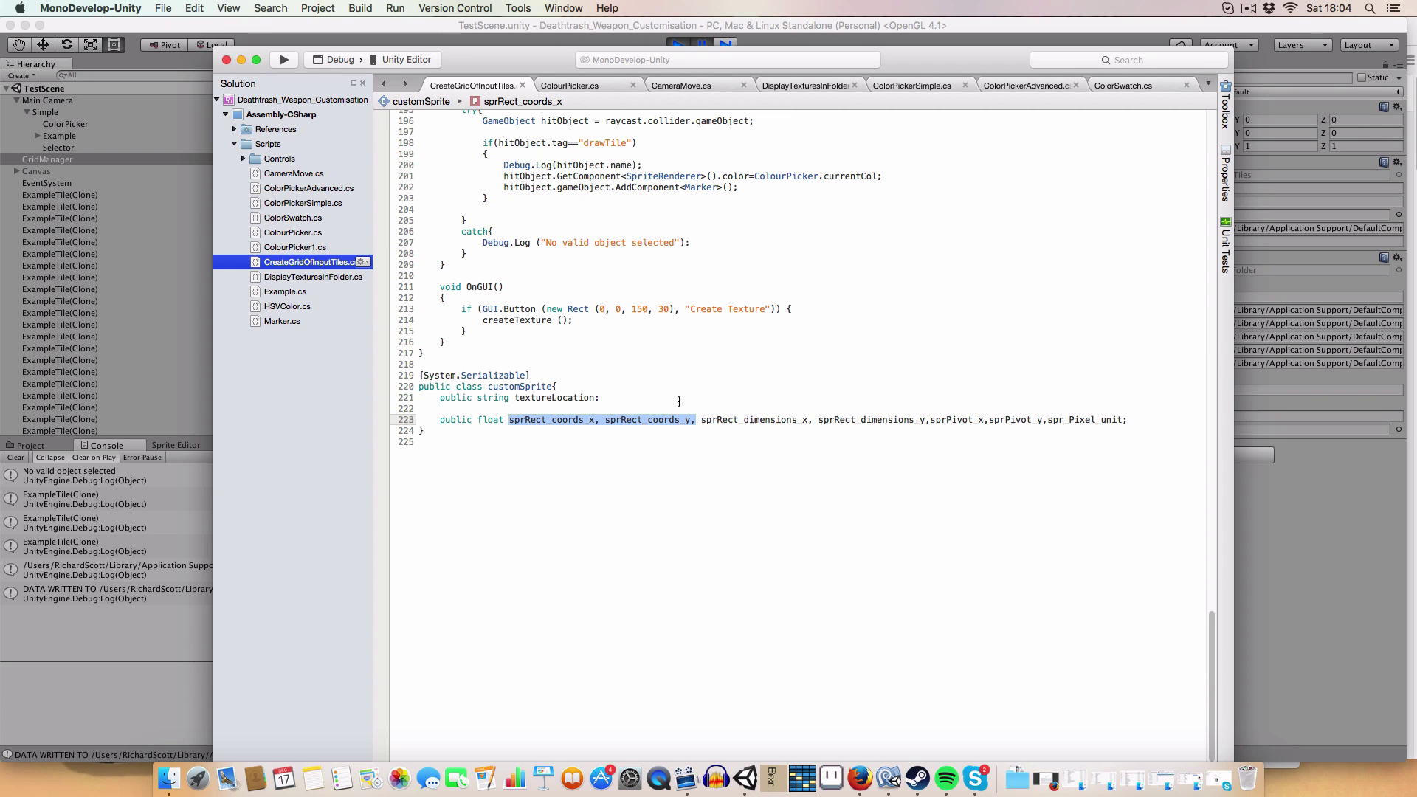
click(695, 421)
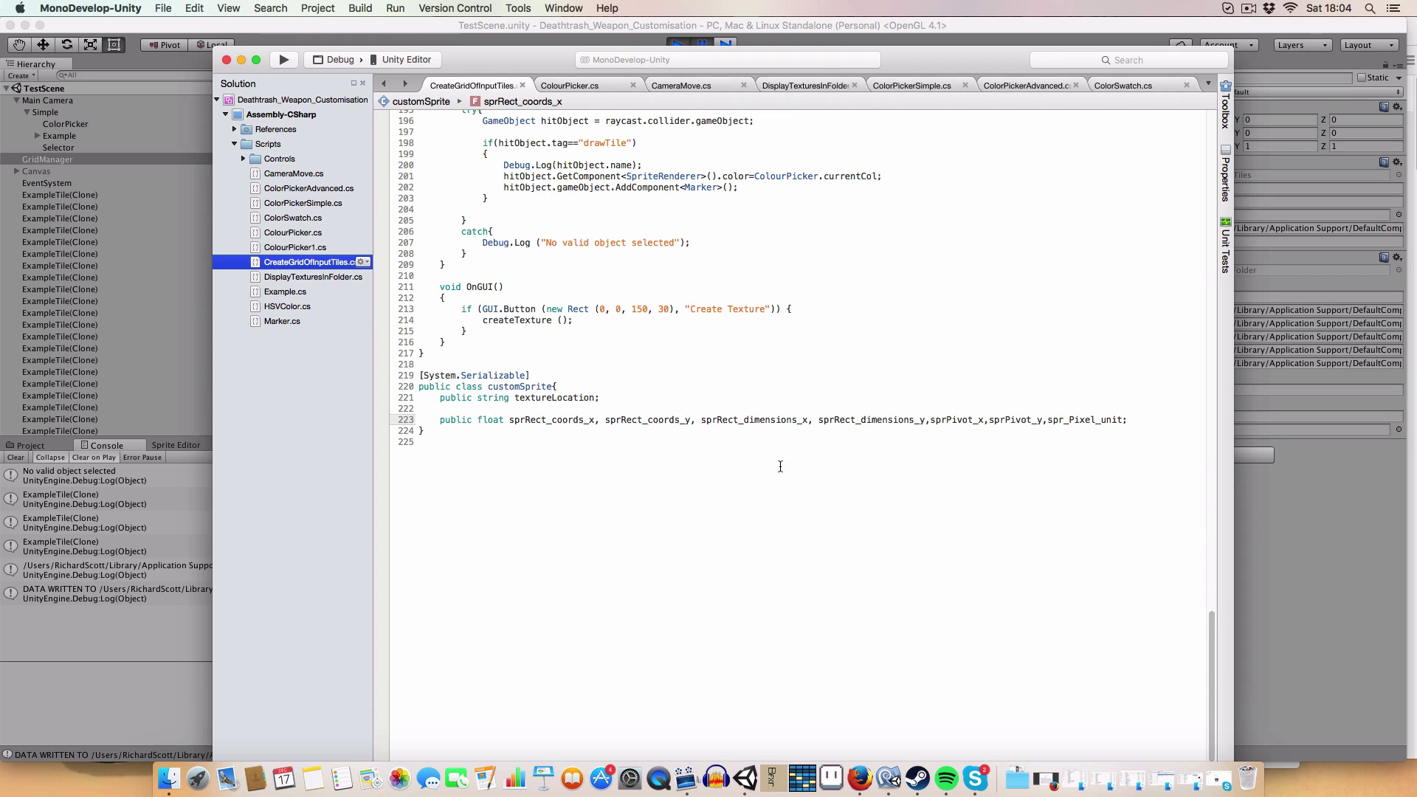
drag(708, 424, 889, 403)
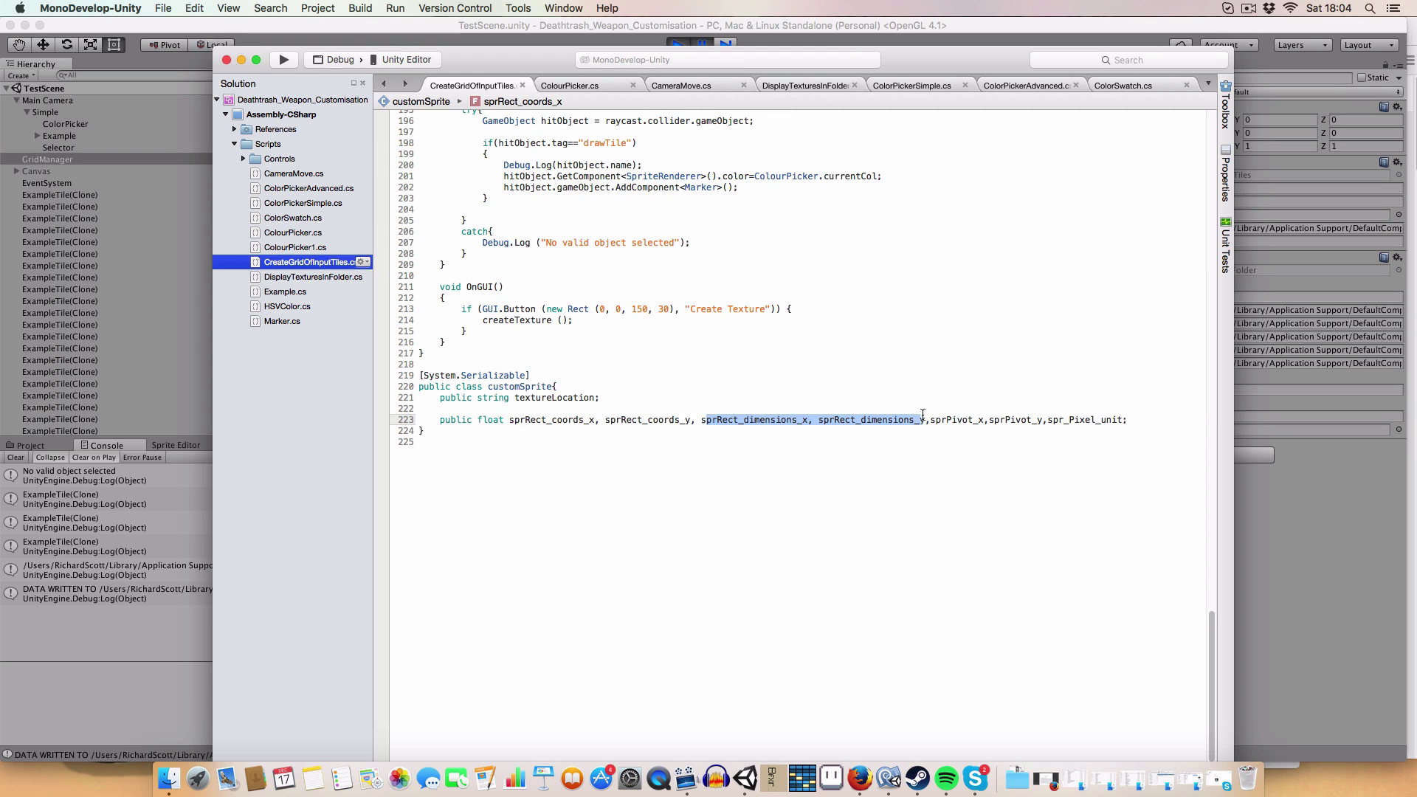
key(Down)
key(Down)
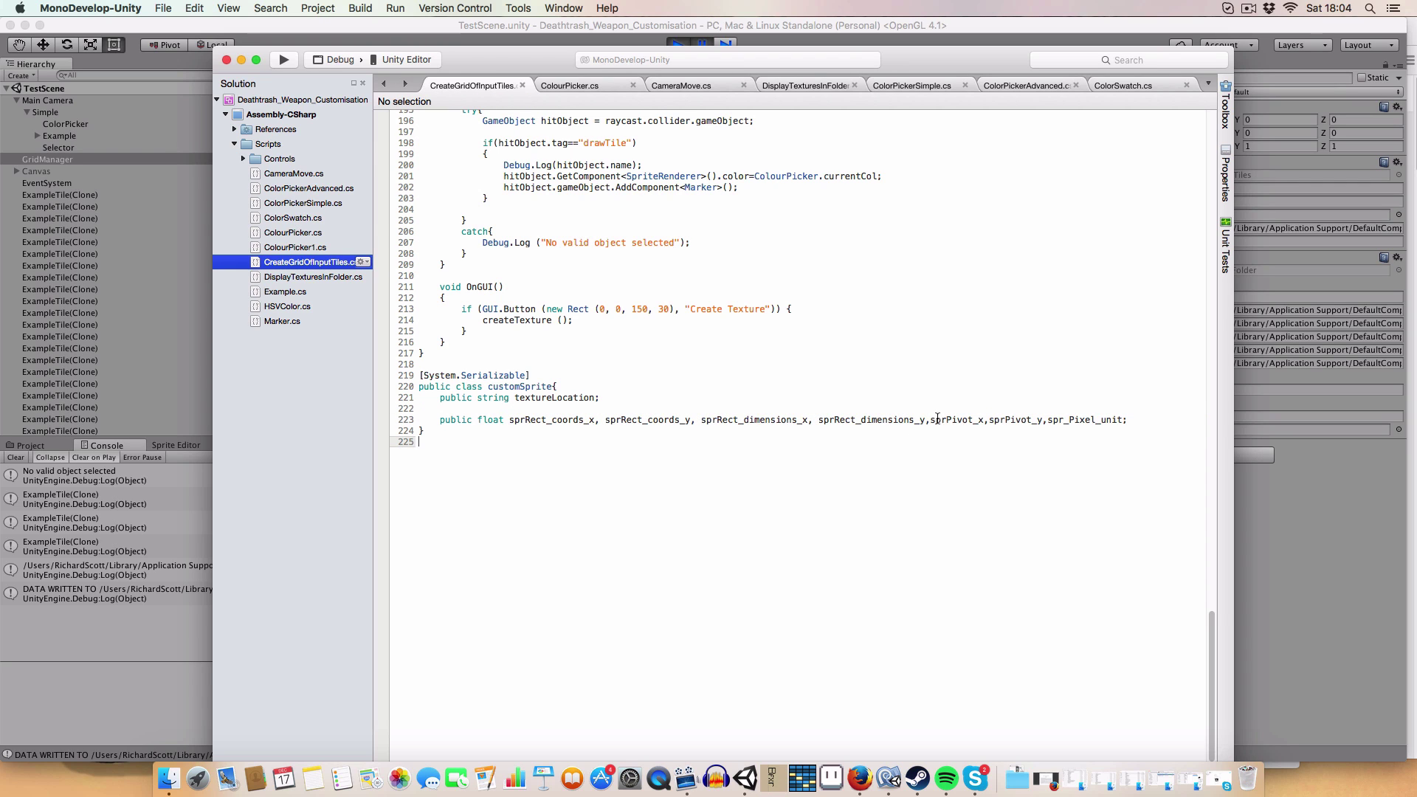
drag(932, 419, 1044, 422)
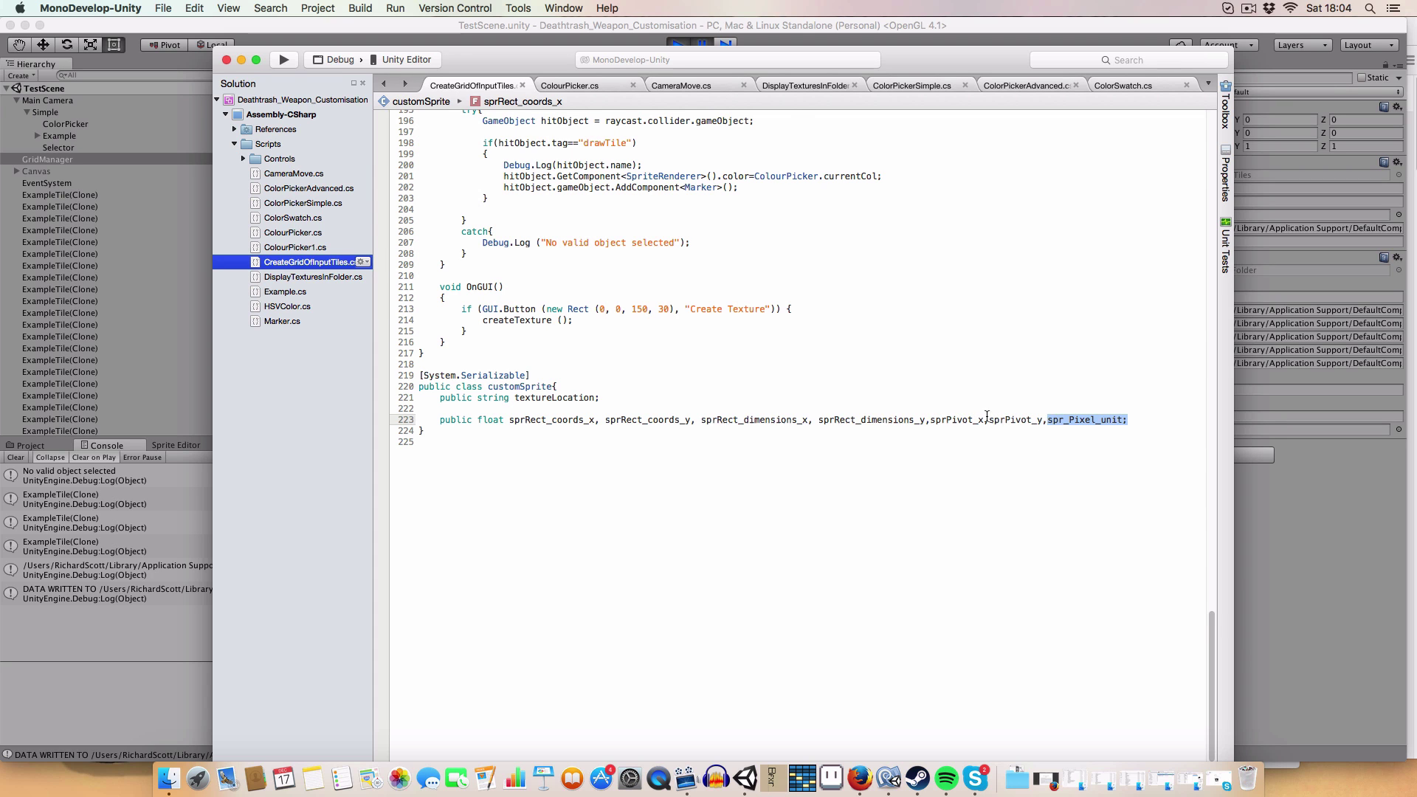
click(99, 633)
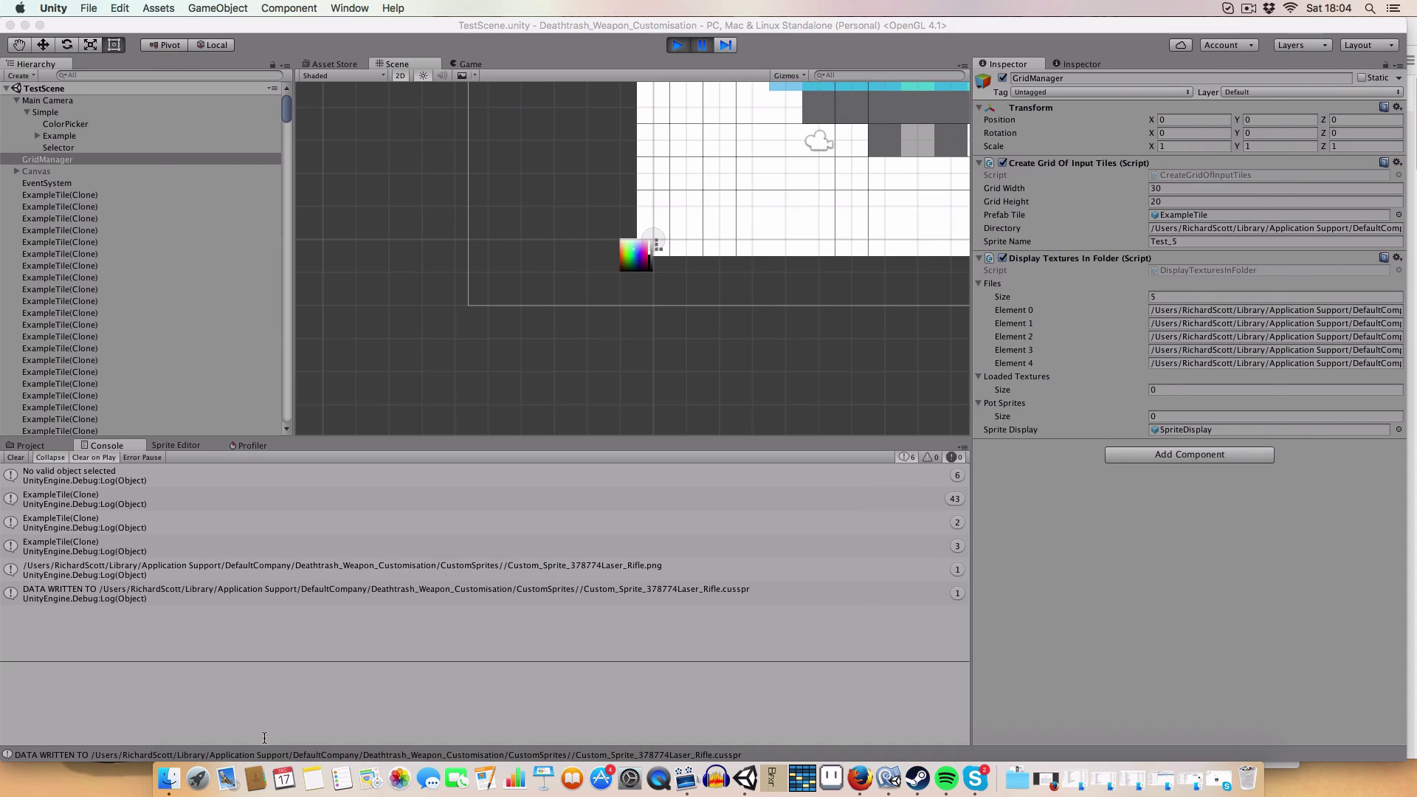
- Open the CustomSprites folder in Finder and enlarge its window to show more columns
click(169, 778)
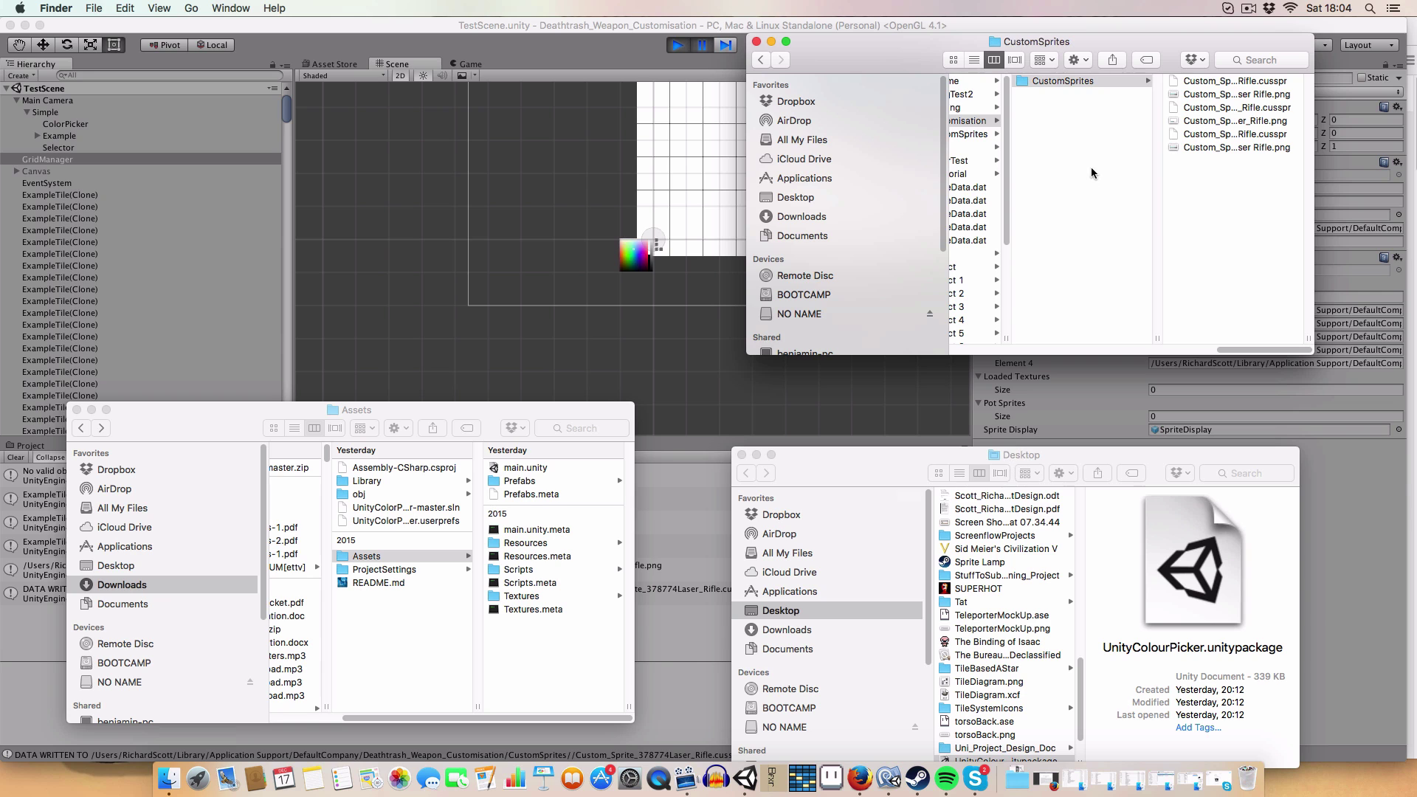
key(Left)
click(1140, 80)
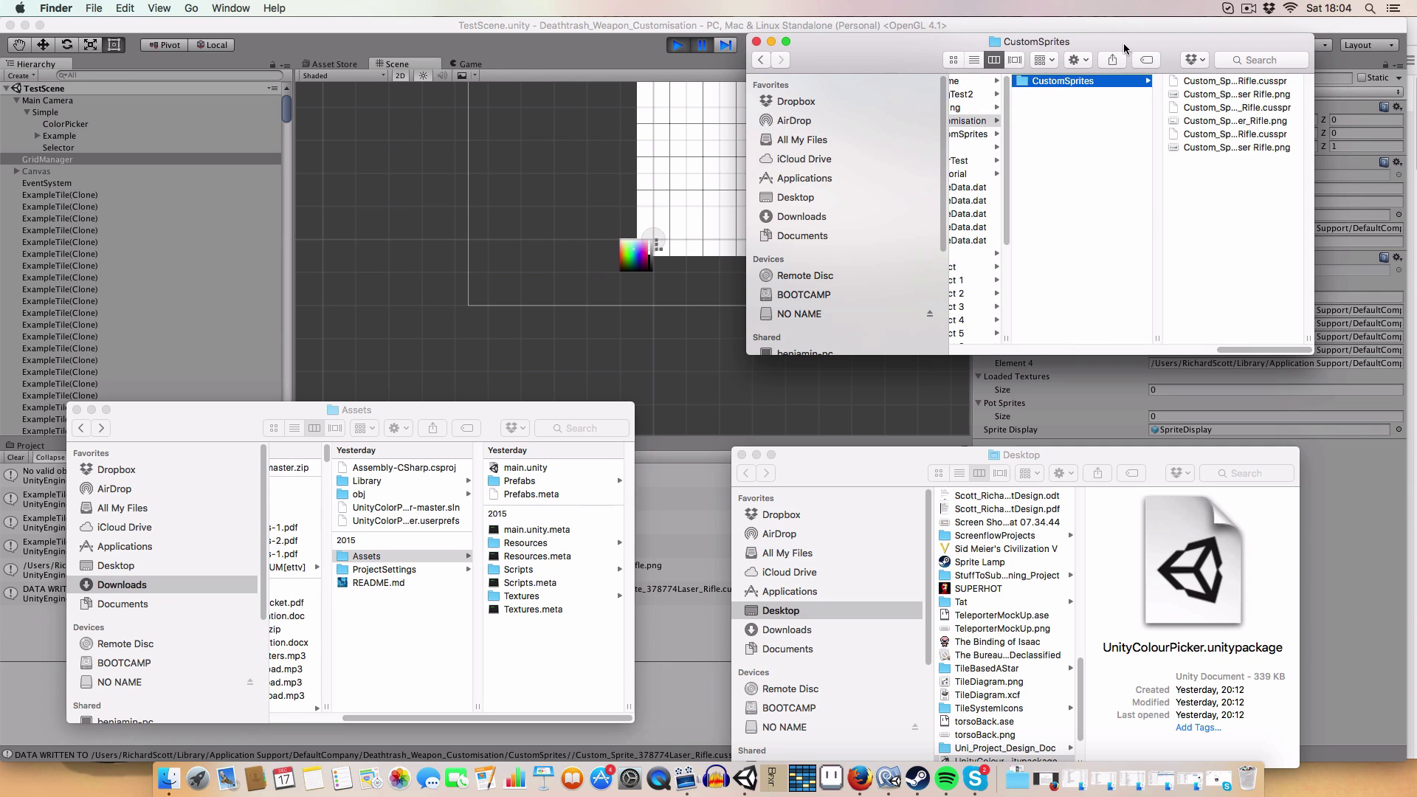
drag(1027, 42, 377, 84)
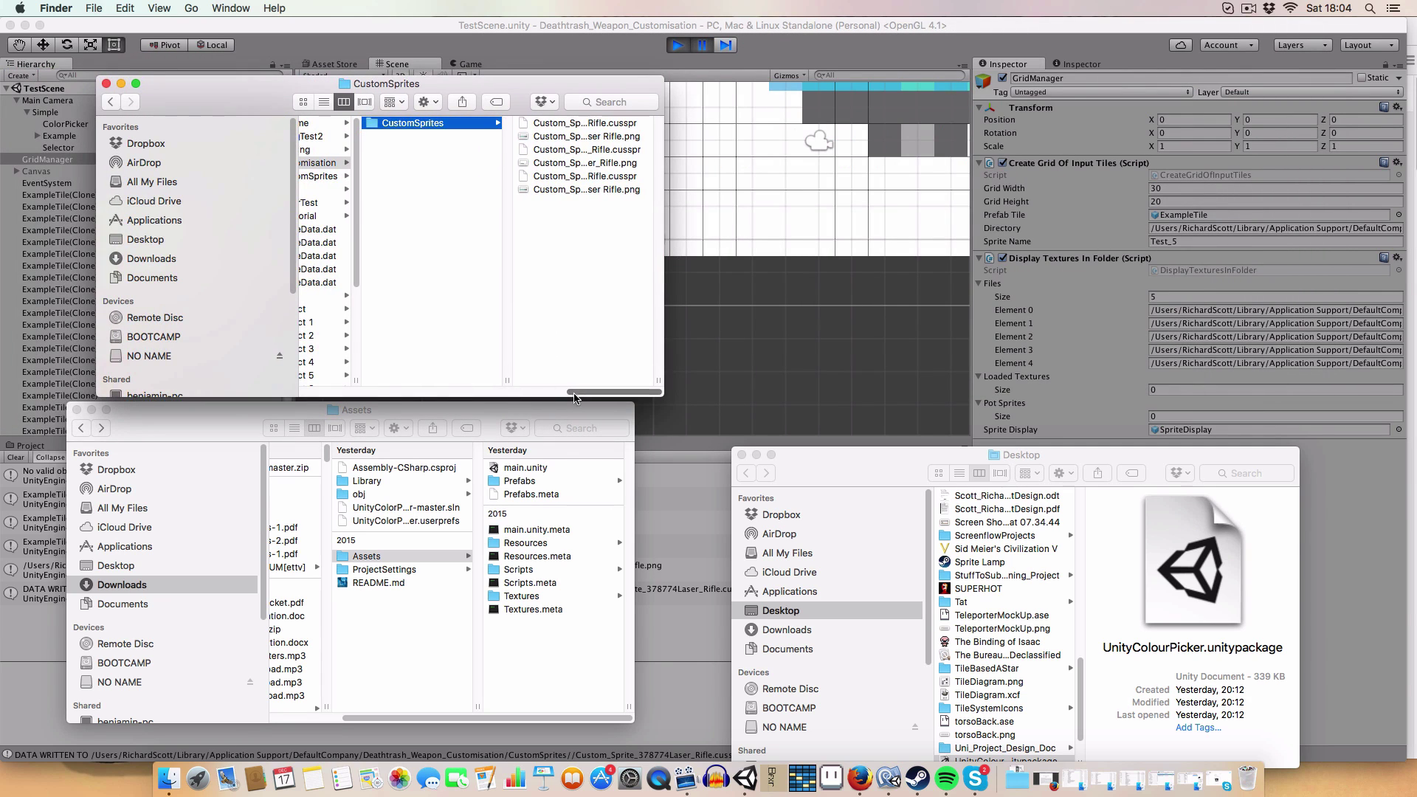
scroll(585, 394, left, 5)
scroll(598, 394, right, 5)
drag(665, 396, 1122, 695)
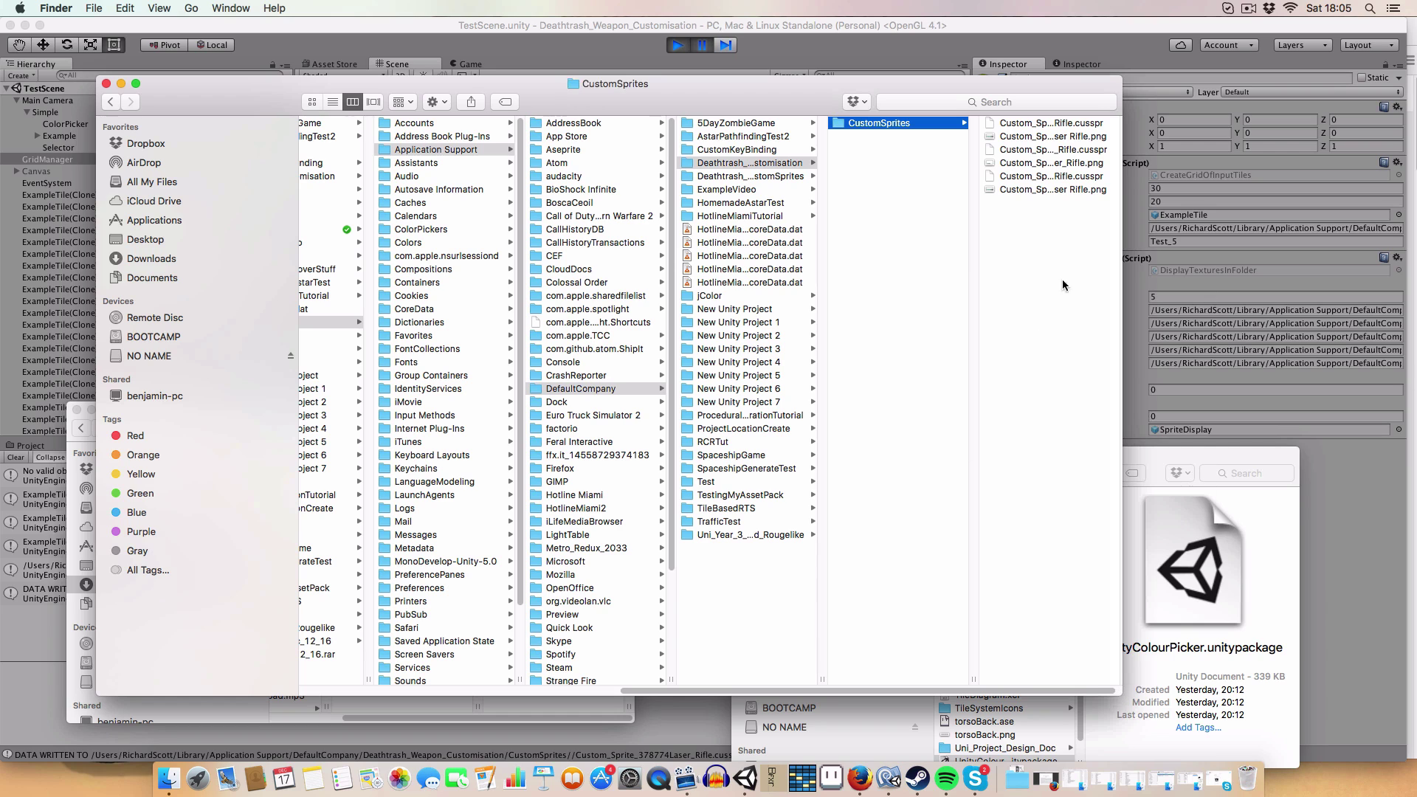
- Preview the saved rifle PNGs, including the new 30 × 20 image, and their .cusspr files
click(1020, 123)
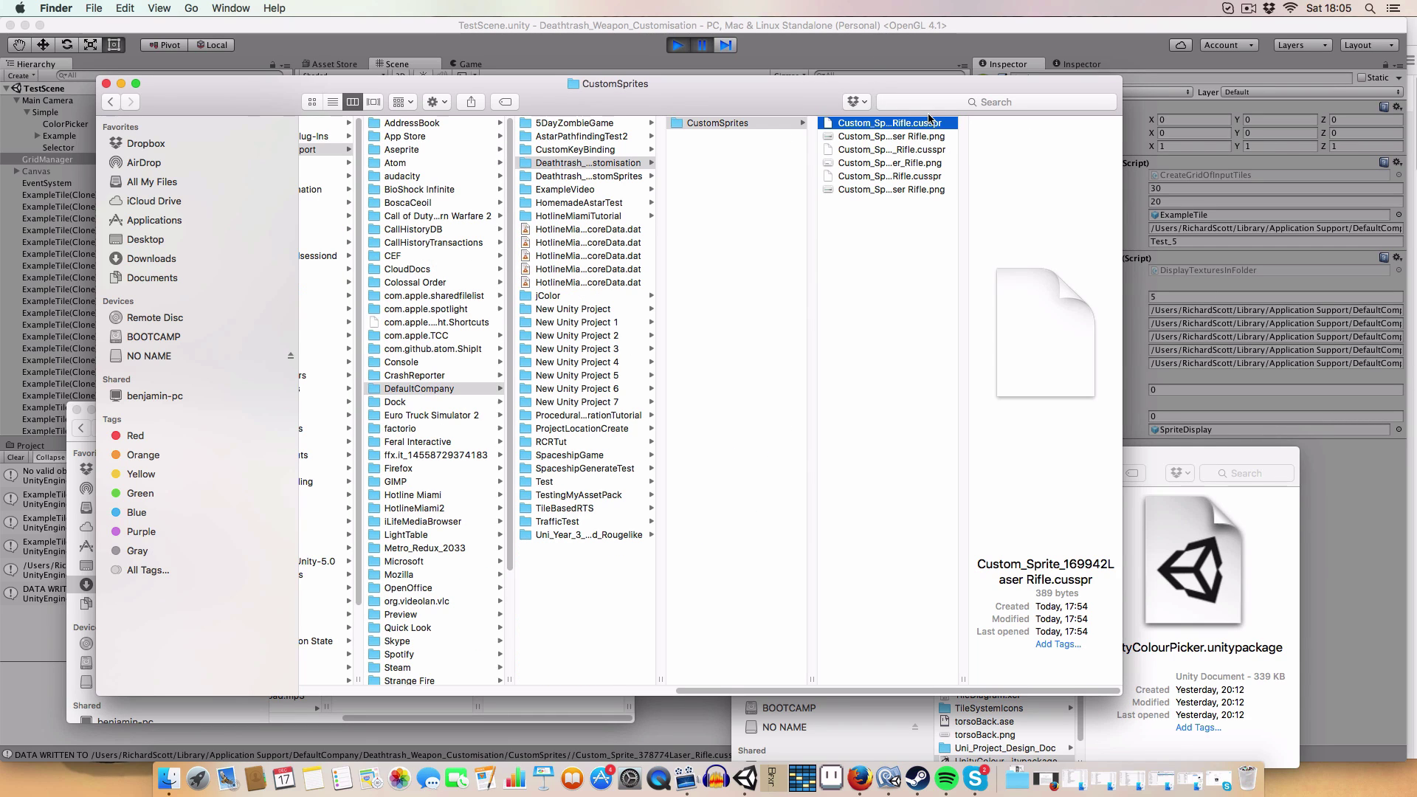
click(924, 135)
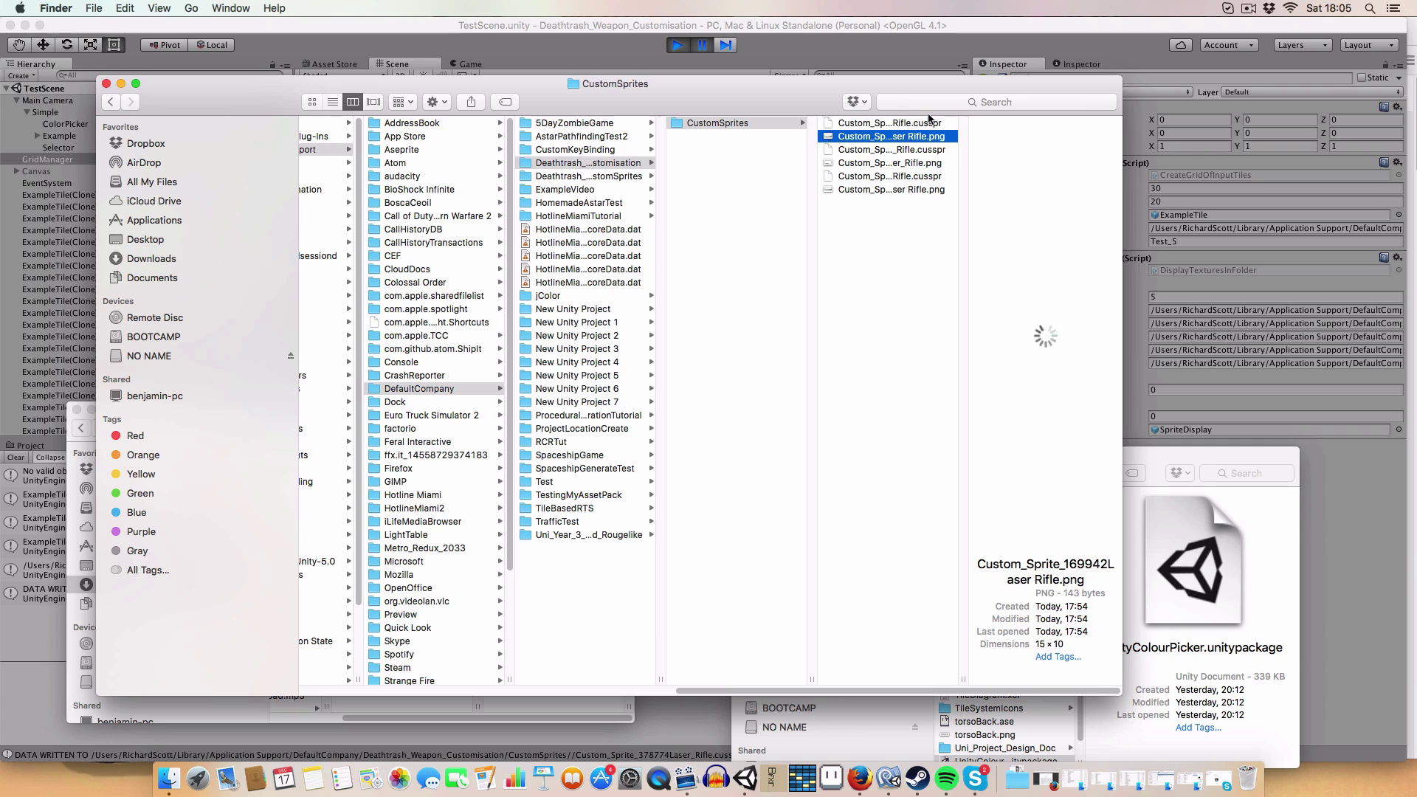
click(867, 189)
click(862, 163)
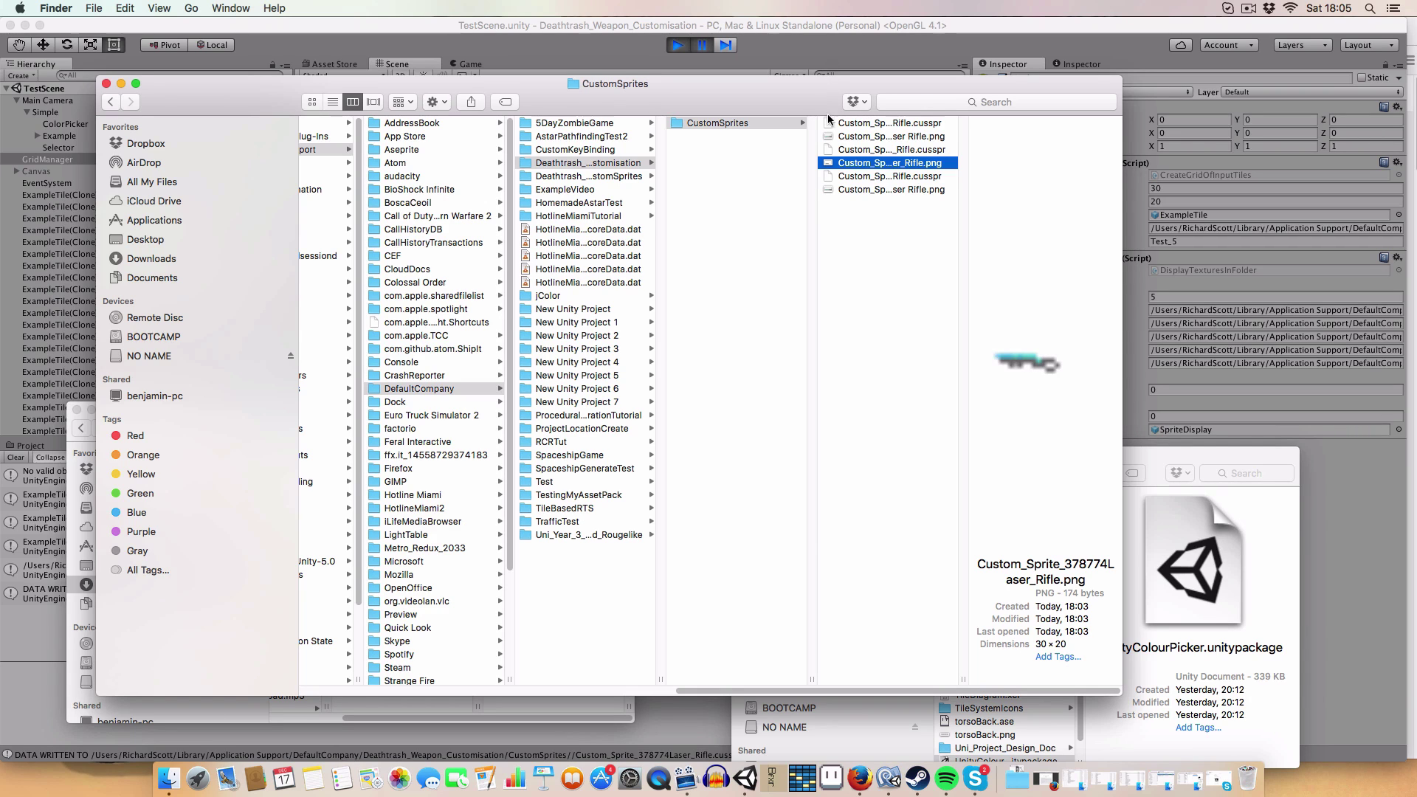
click(866, 177)
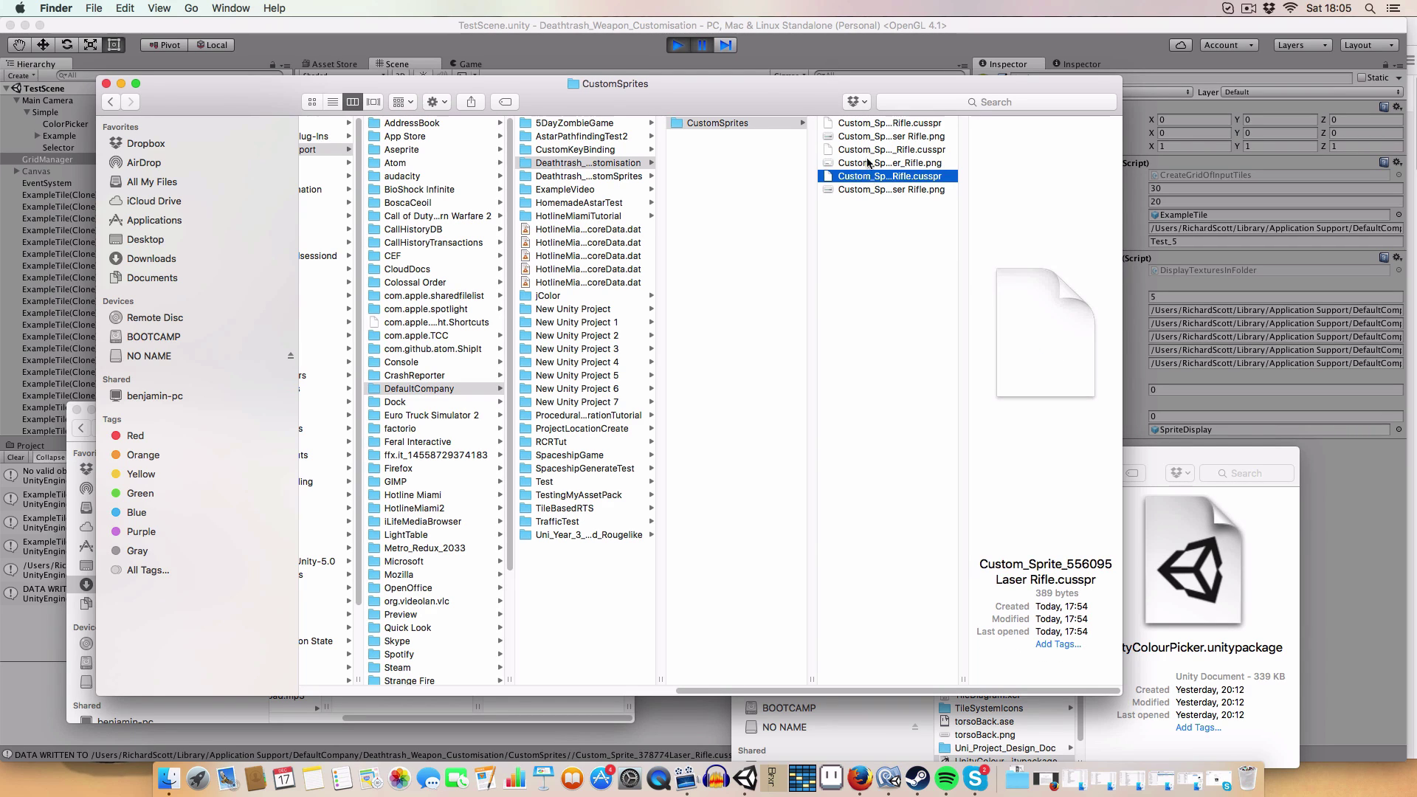
click(869, 149)
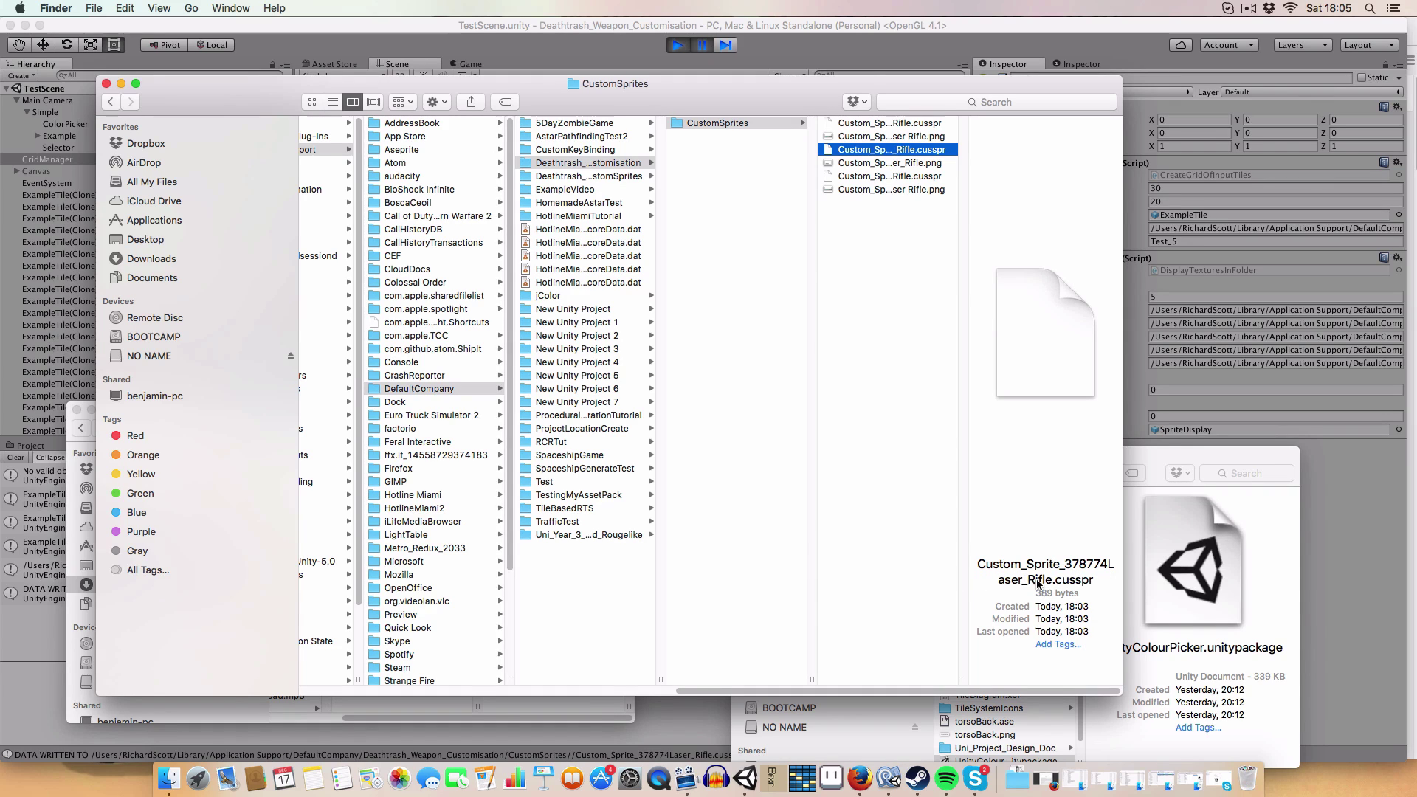
- Exit the full-screen Game view and inspect the reloaded SpriteDisplay(Clone) rifle sprites
click(697, 49)
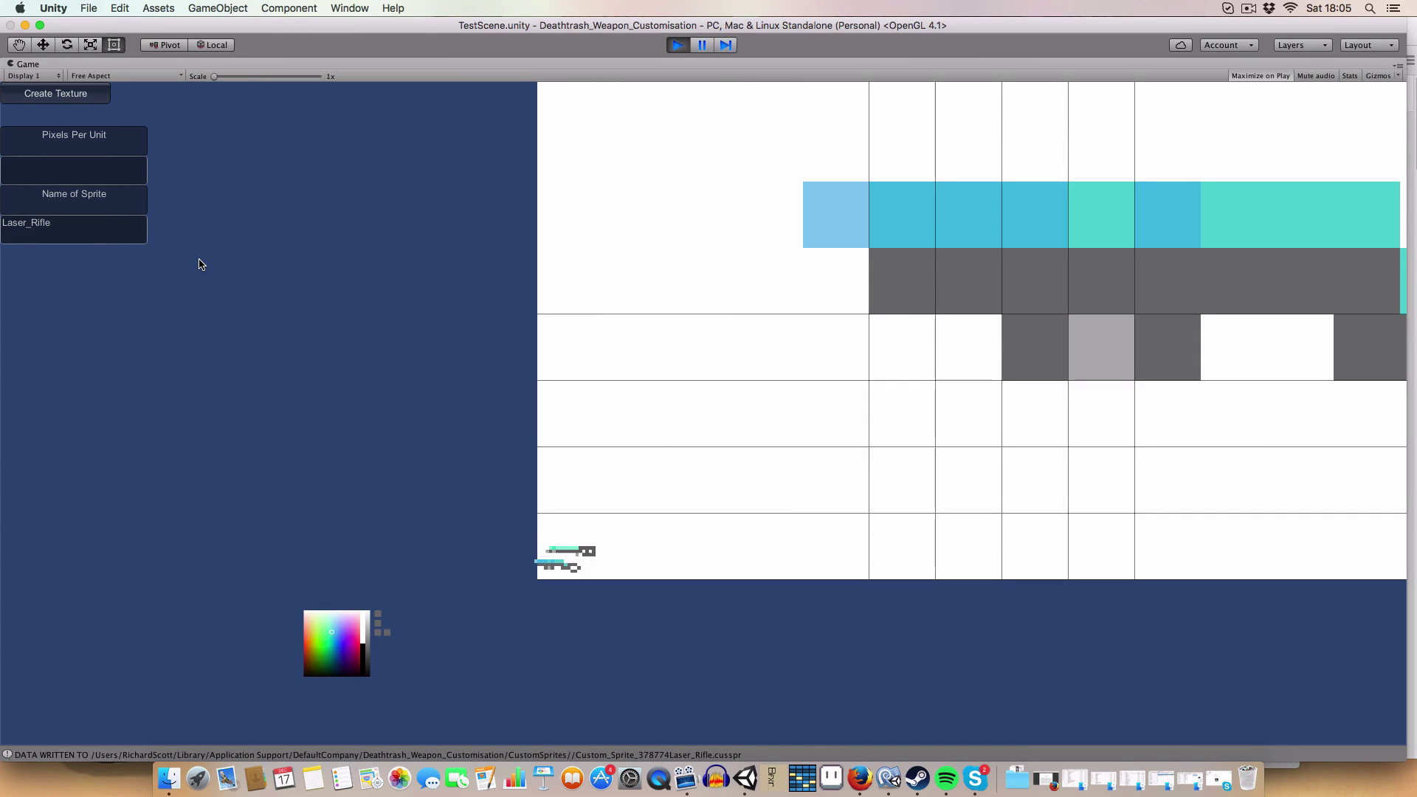
key(shift+space)
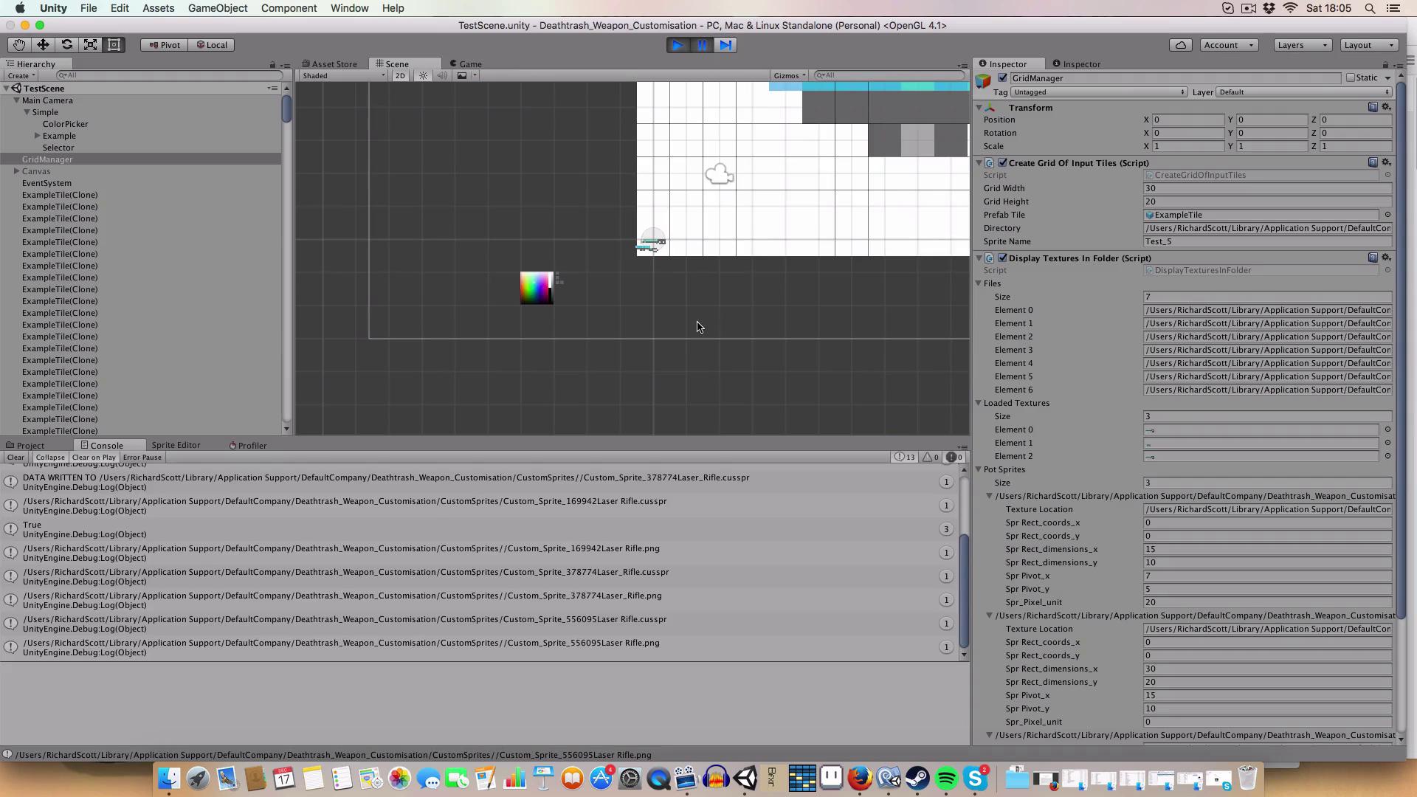
scroll(698, 326, up, 3)
scroll(664, 299, up, 2)
scroll(648, 283, up, 2)
click(637, 273)
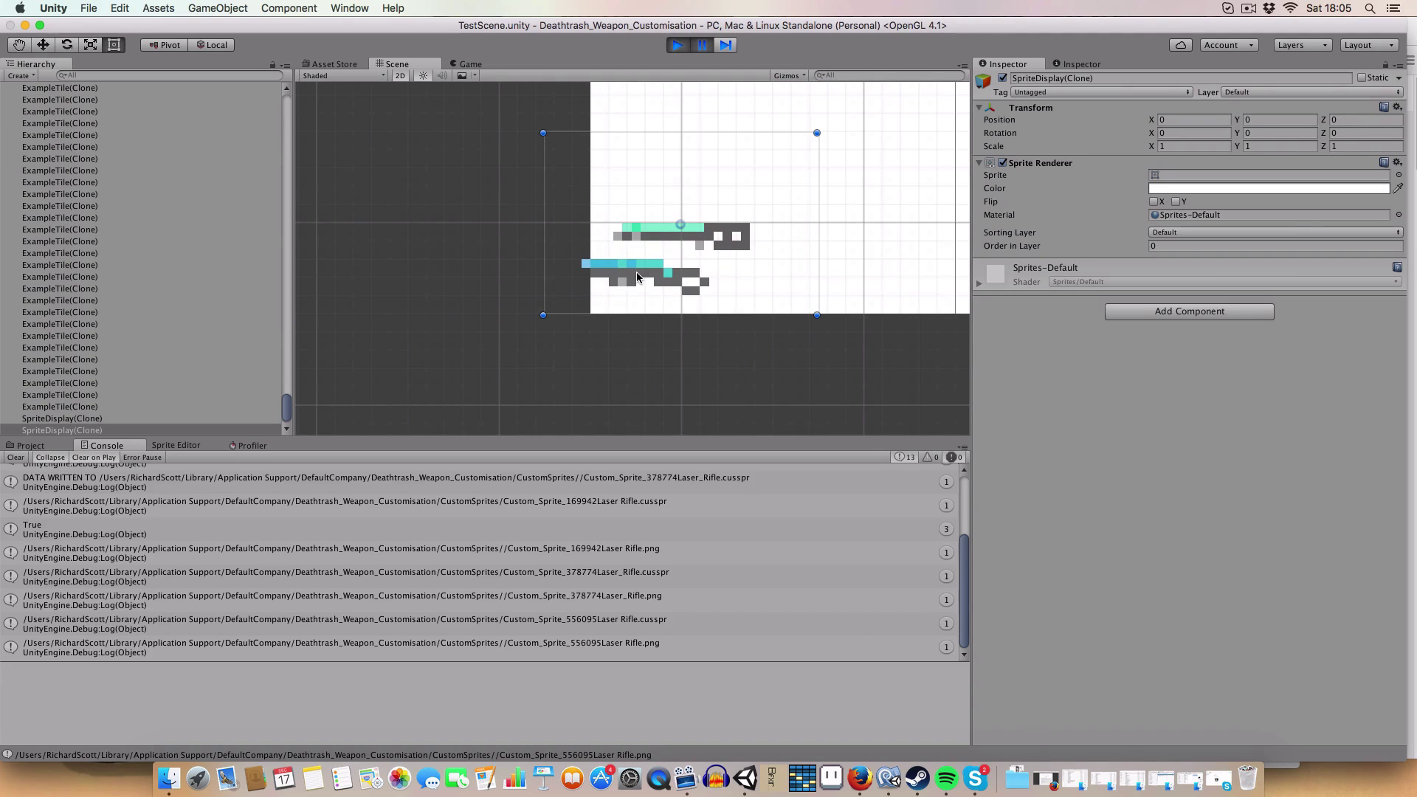
click(100, 409)
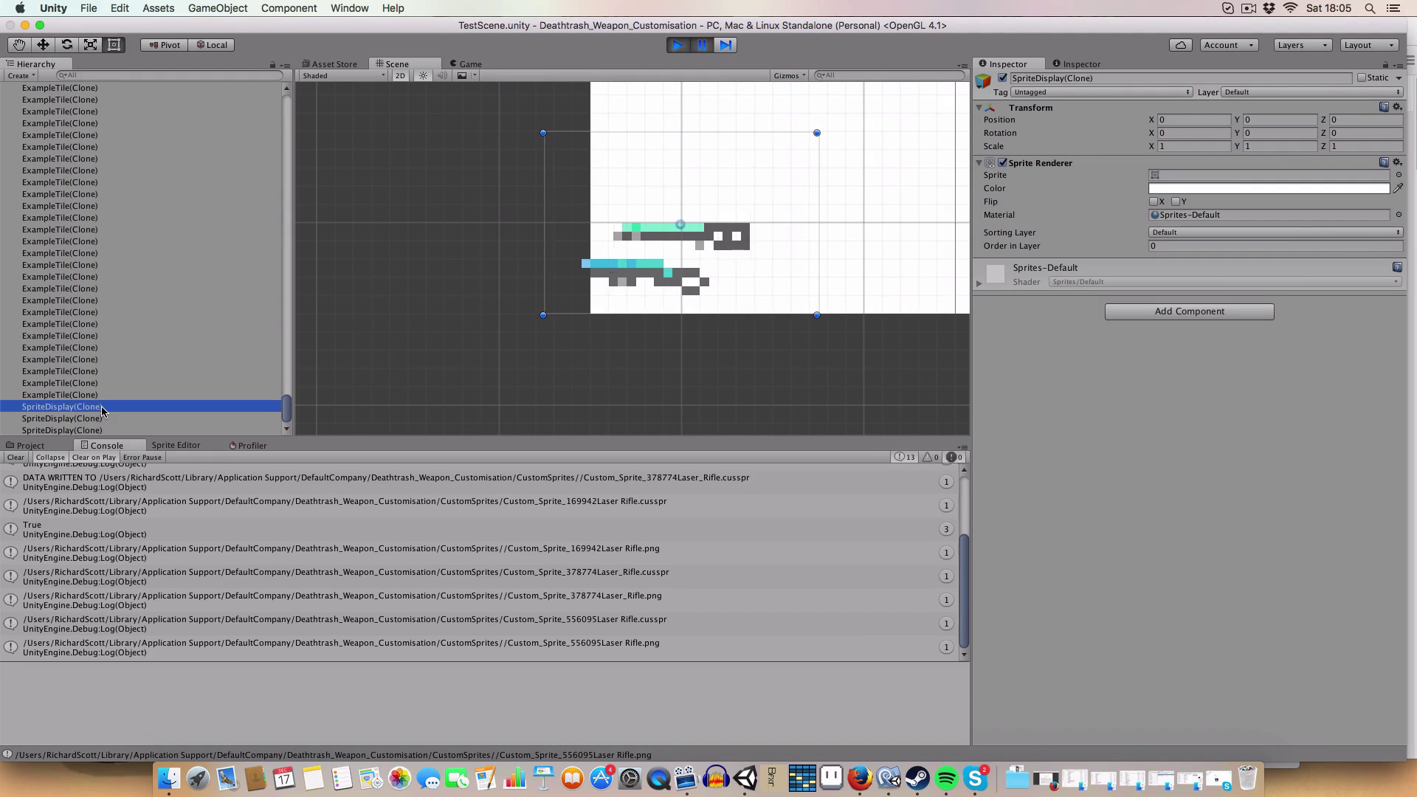
drag(701, 235, 1064, 367)
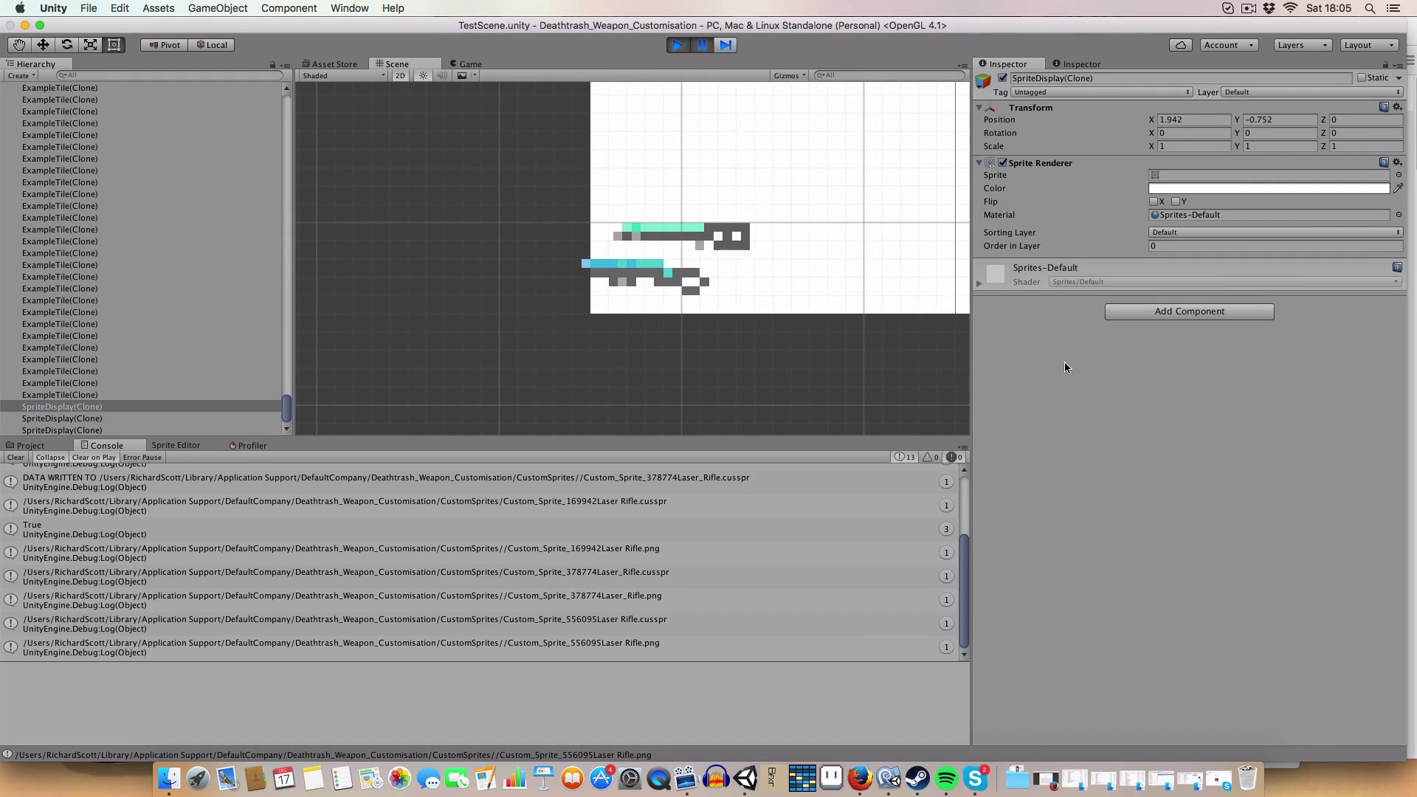
click(712, 239)
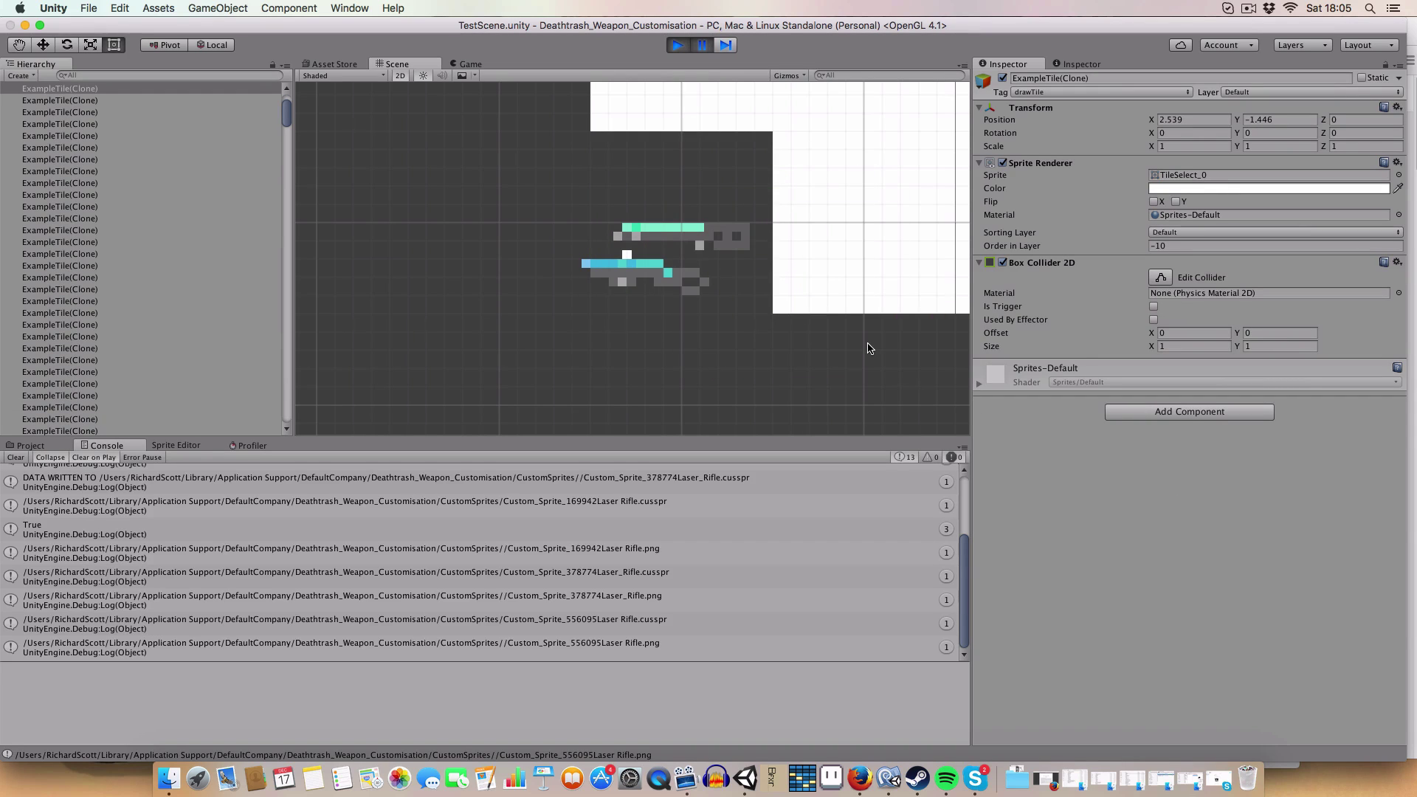
click(651, 271)
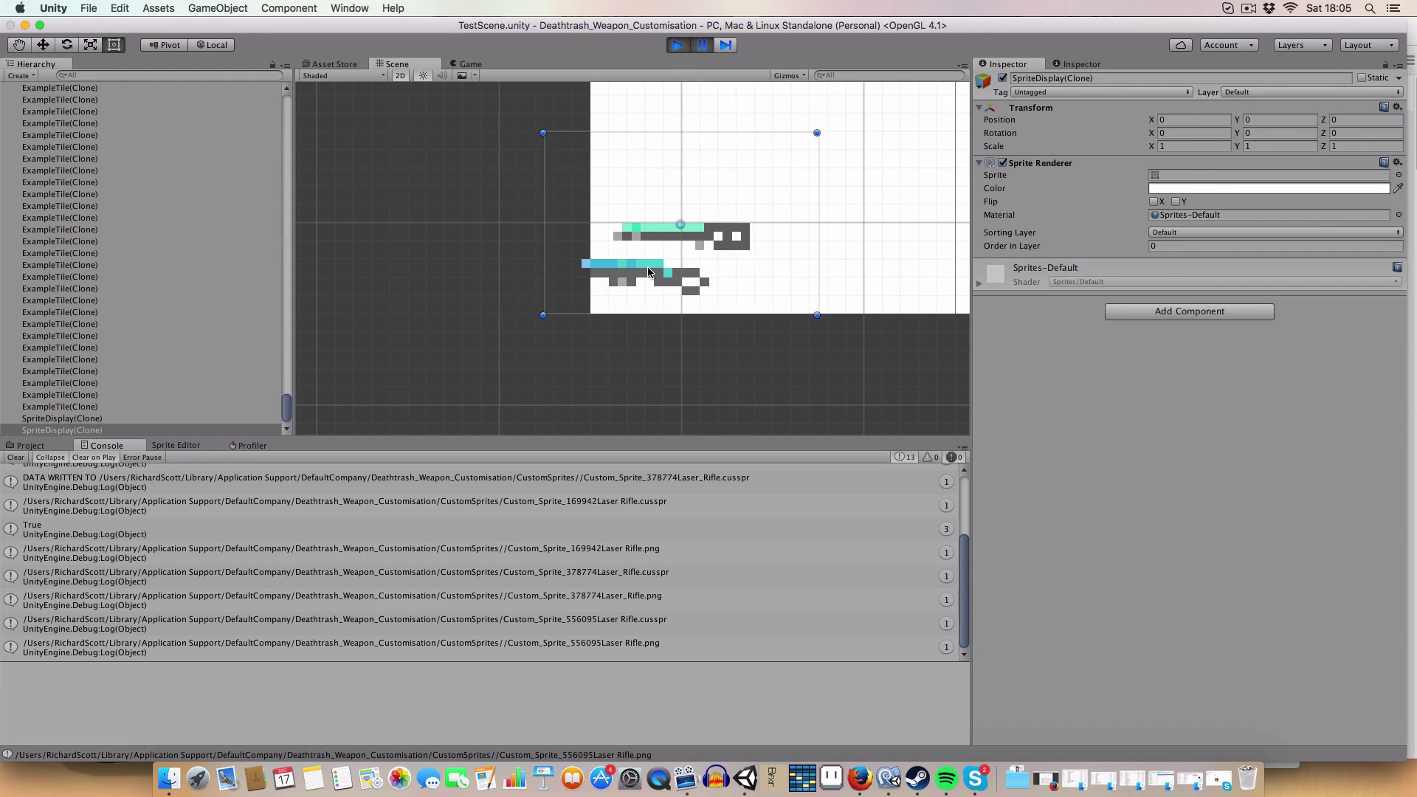
- Drag the SpriteDisplay(Clone) rifle sprite up and to the left of the tile grid
drag(649, 274, 418, 350)
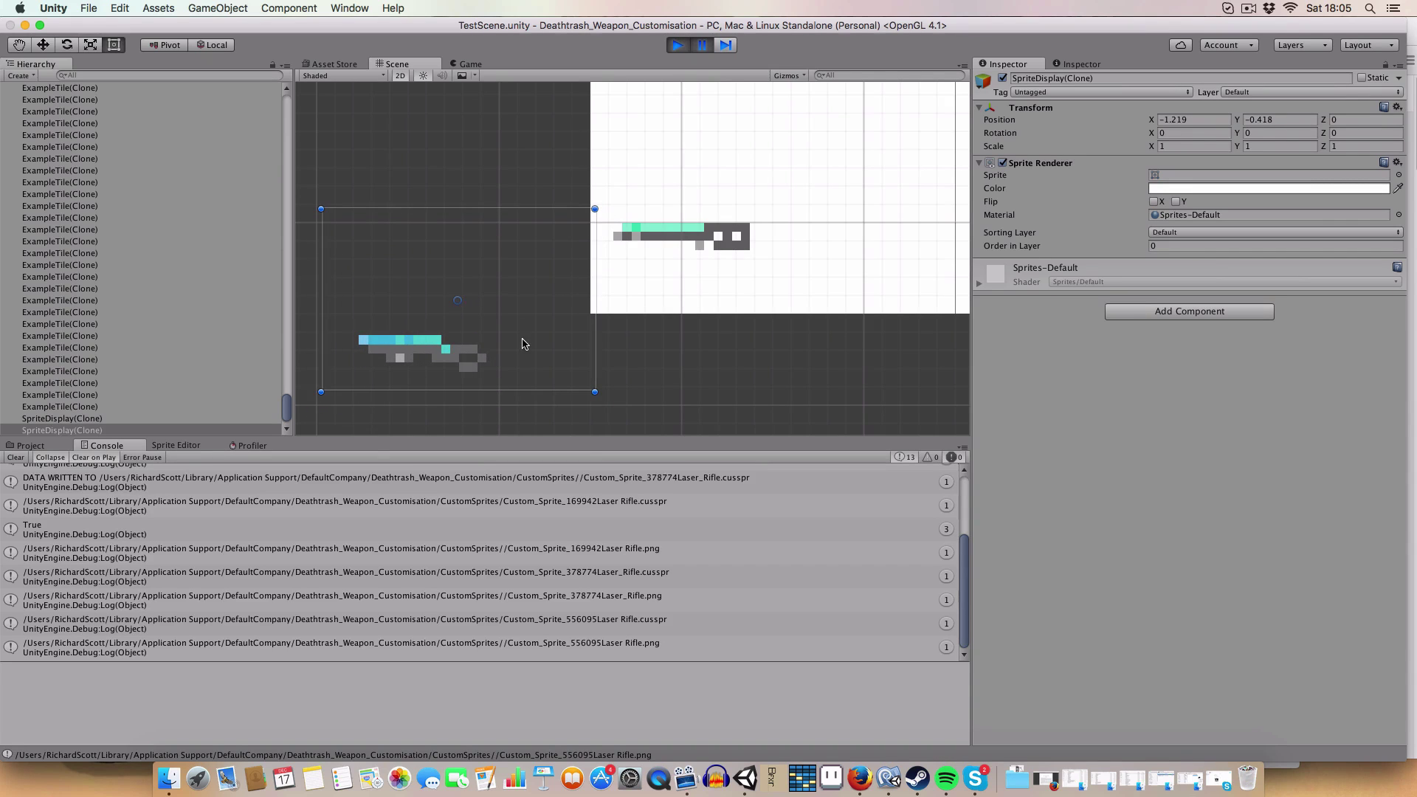
scroll(602, 380, down, 2)
scroll(596, 386, down, 2)
drag(558, 340, 498, 239)
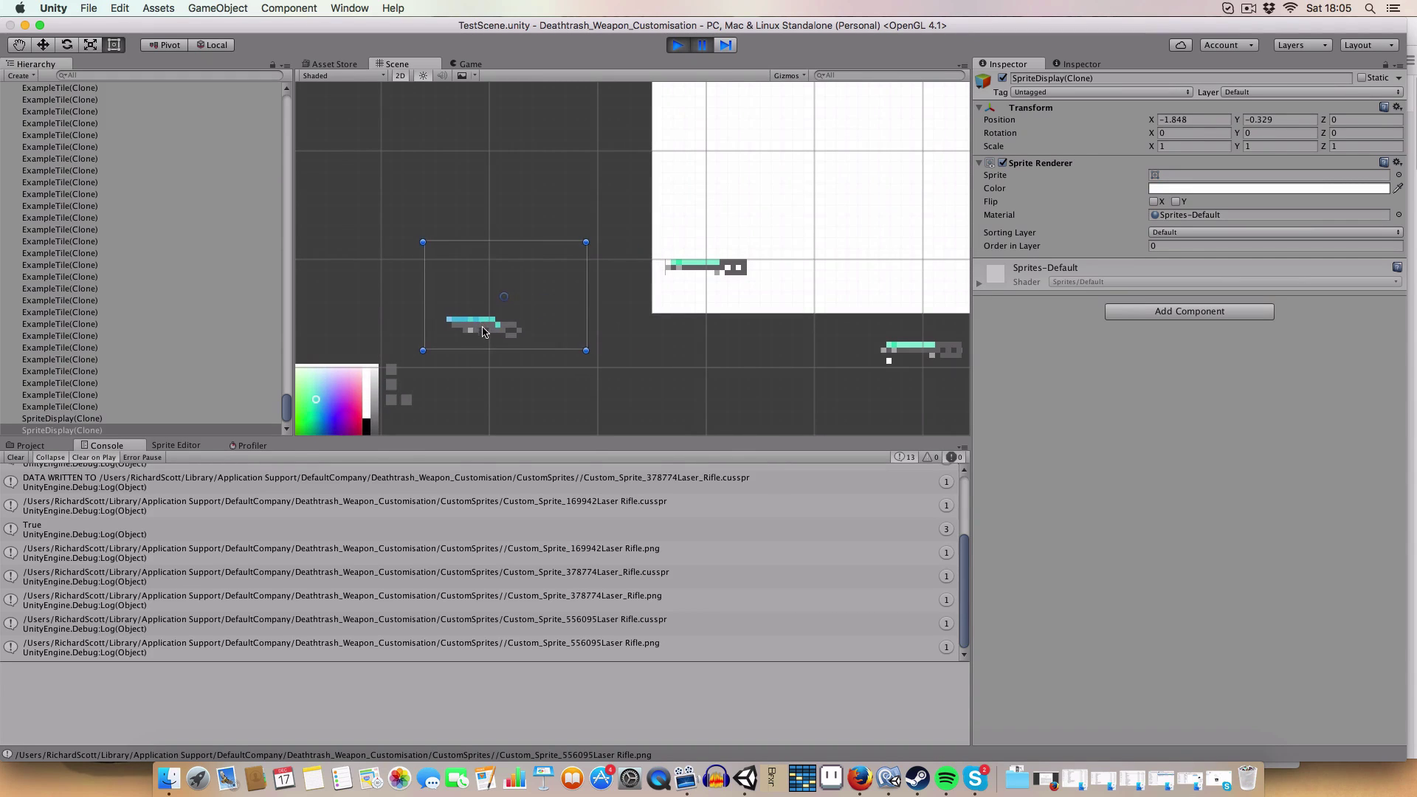
scroll(592, 338, up, 2)
middle_drag(591, 352, 598, 332)
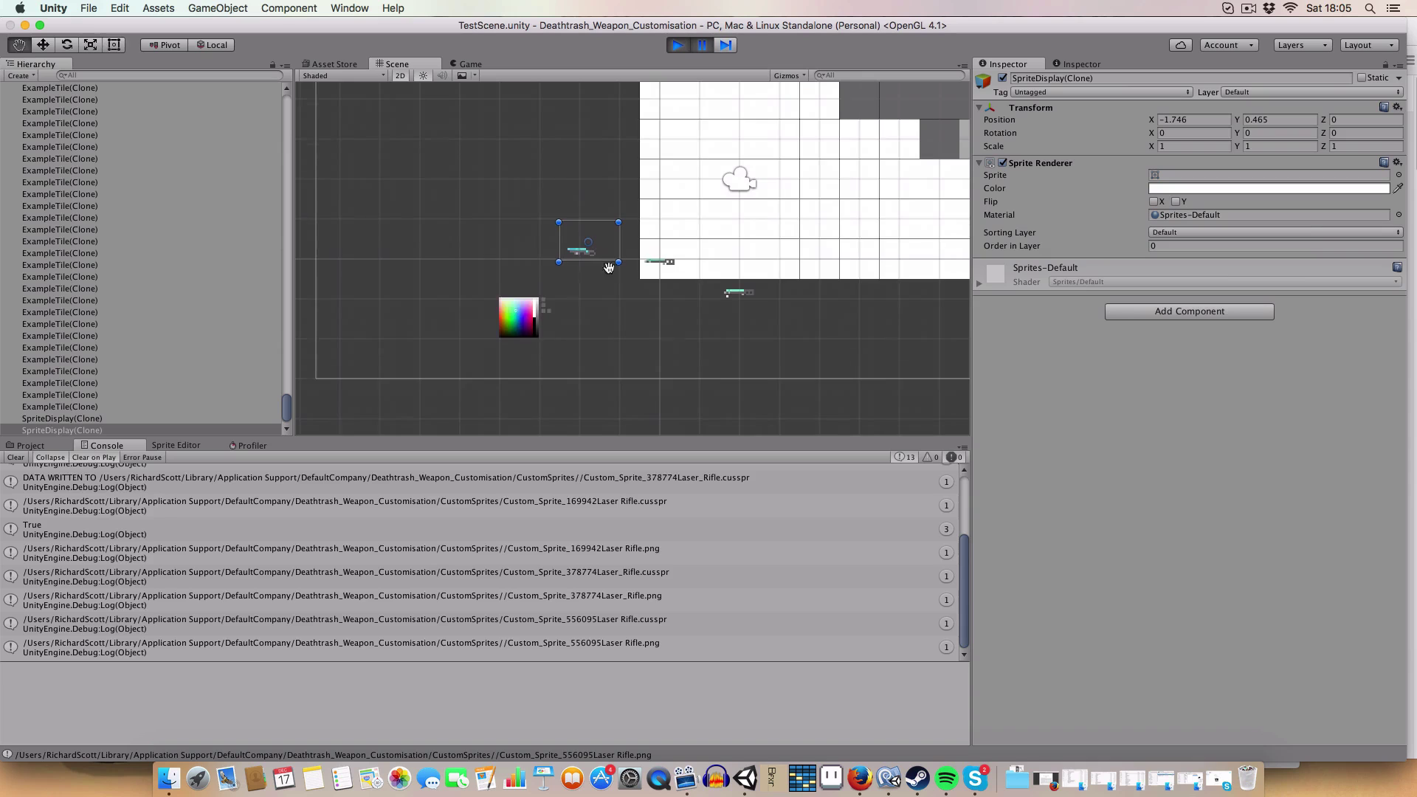
scroll(599, 333, up, 5)
scroll(737, 304, down, 2)
scroll(654, 426, up, 3)
scroll(653, 426, down, 3)
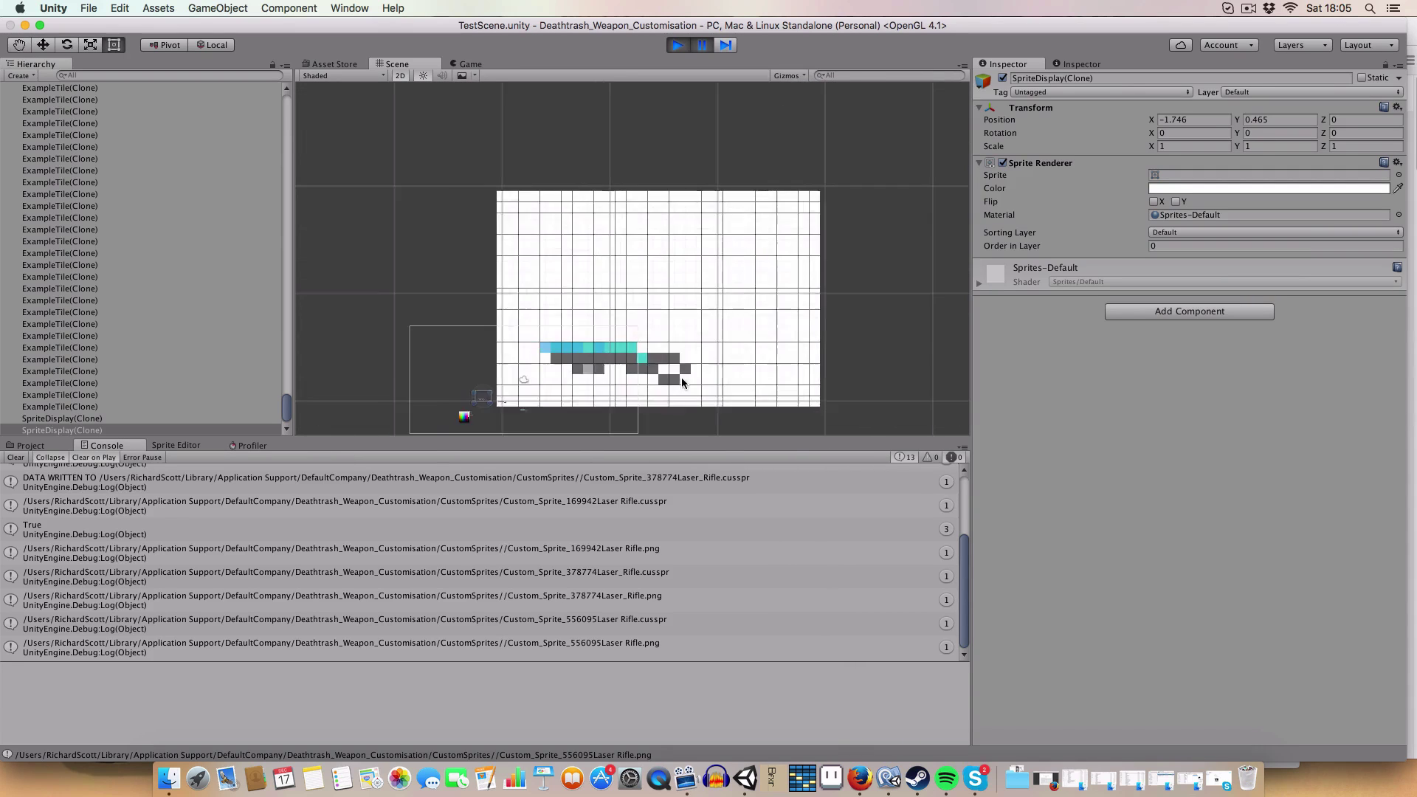
mouse_move(468, 402)
middle_down()
mouse_move(569, 260)
mouse_move(664, 262)
middle_up()
scroll(805, 307, up, 3)
scroll(805, 307, down, 1)
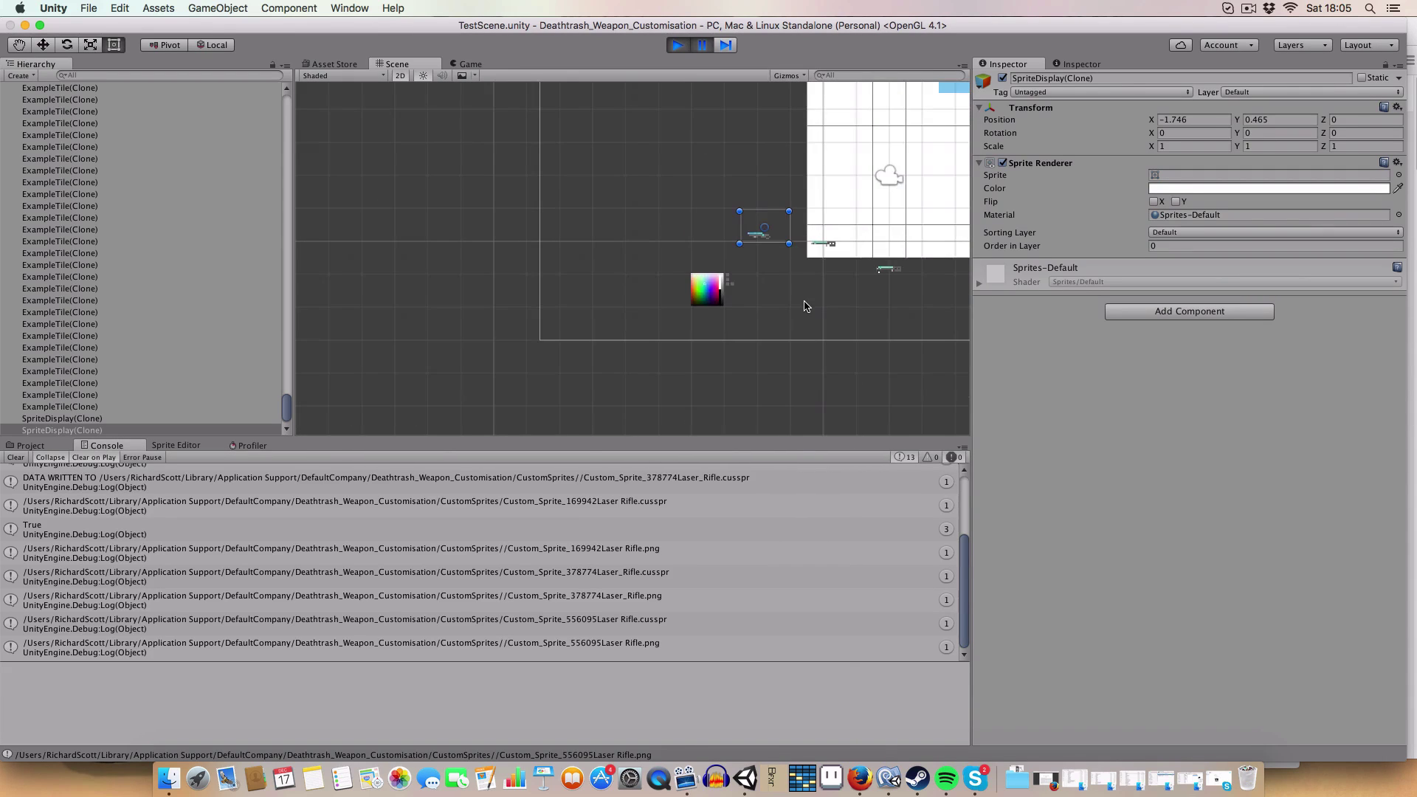
scroll(805, 307, up, 4)
middle_drag(642, 387, 425, 411)
scroll(425, 411, down, 3)
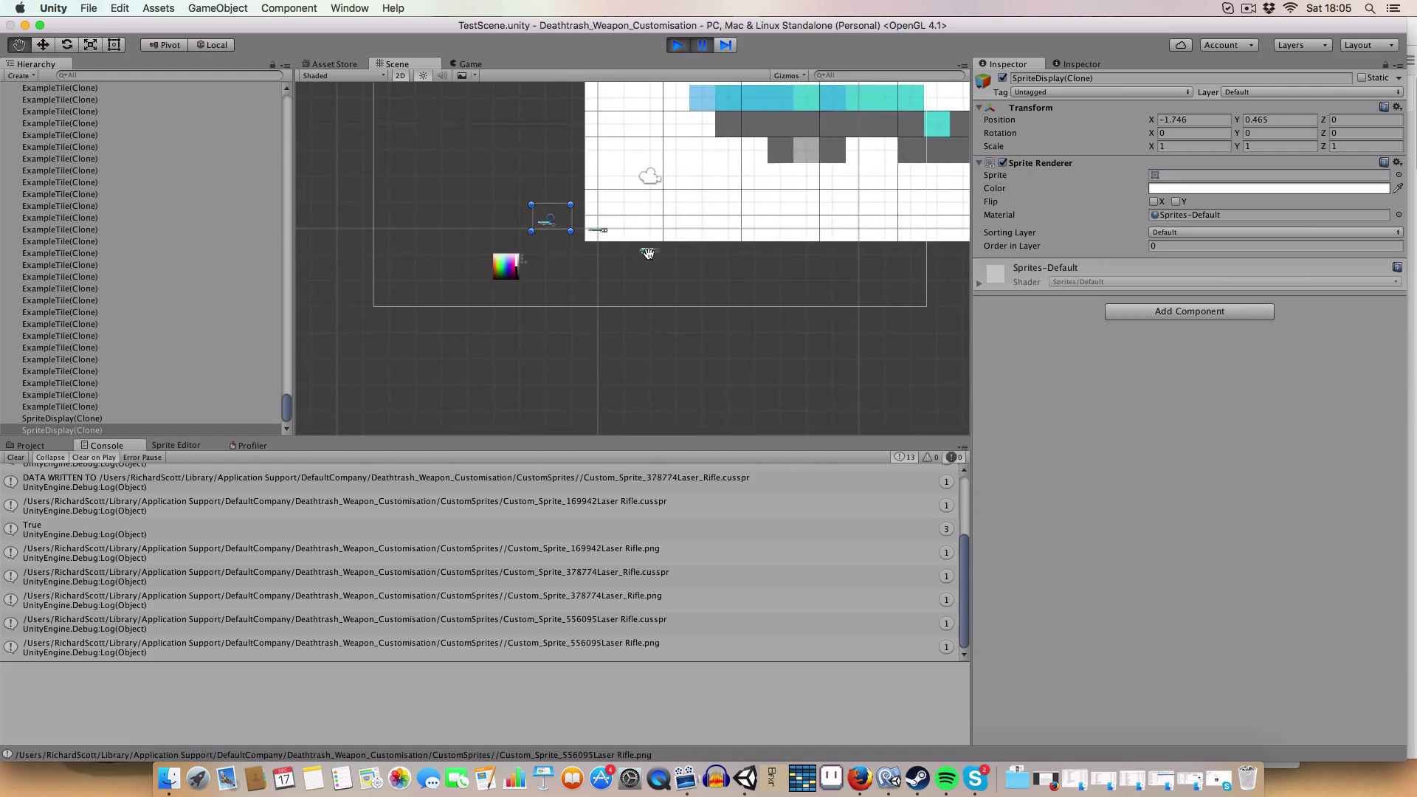
scroll(496, 307, down, 2)
scroll(483, 330, up, 3)
scroll(606, 340, up, 3)
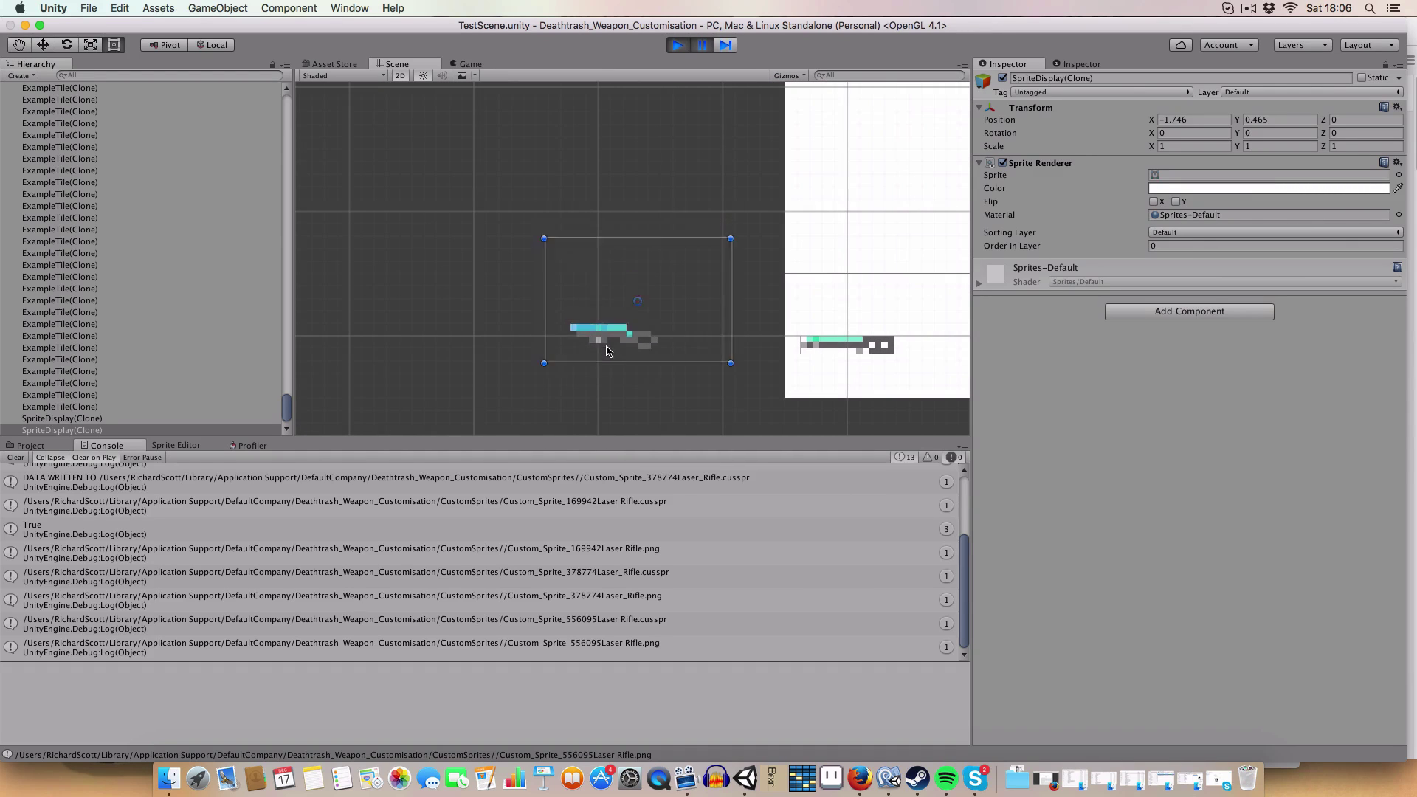
mouse_move(606, 341)
mouse_down()
mouse_move(513, 286)
mouse_move(546, 306)
mouse_up()
scroll(642, 307, down, 2)
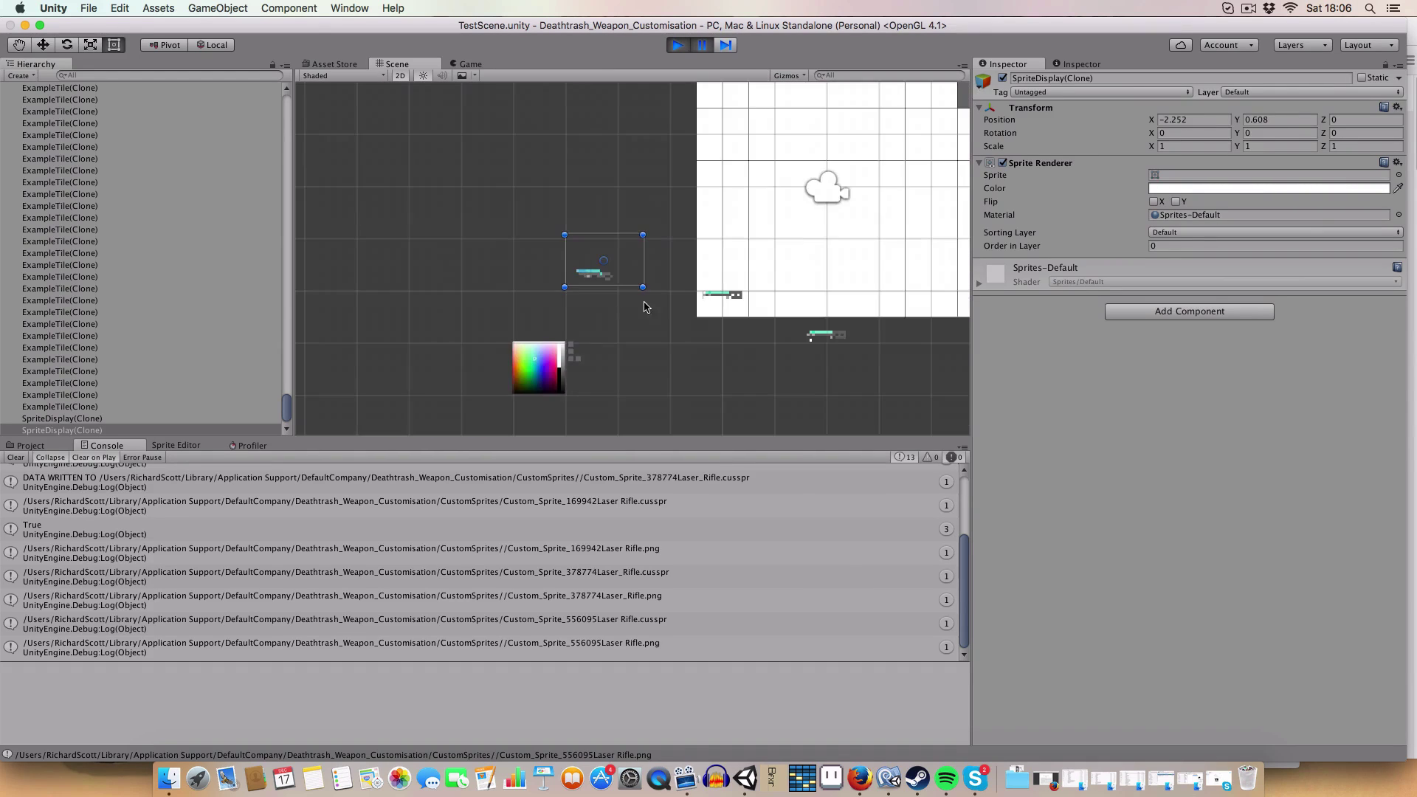
scroll(562, 355, down, 2)
middle_drag(634, 304, 587, 386)
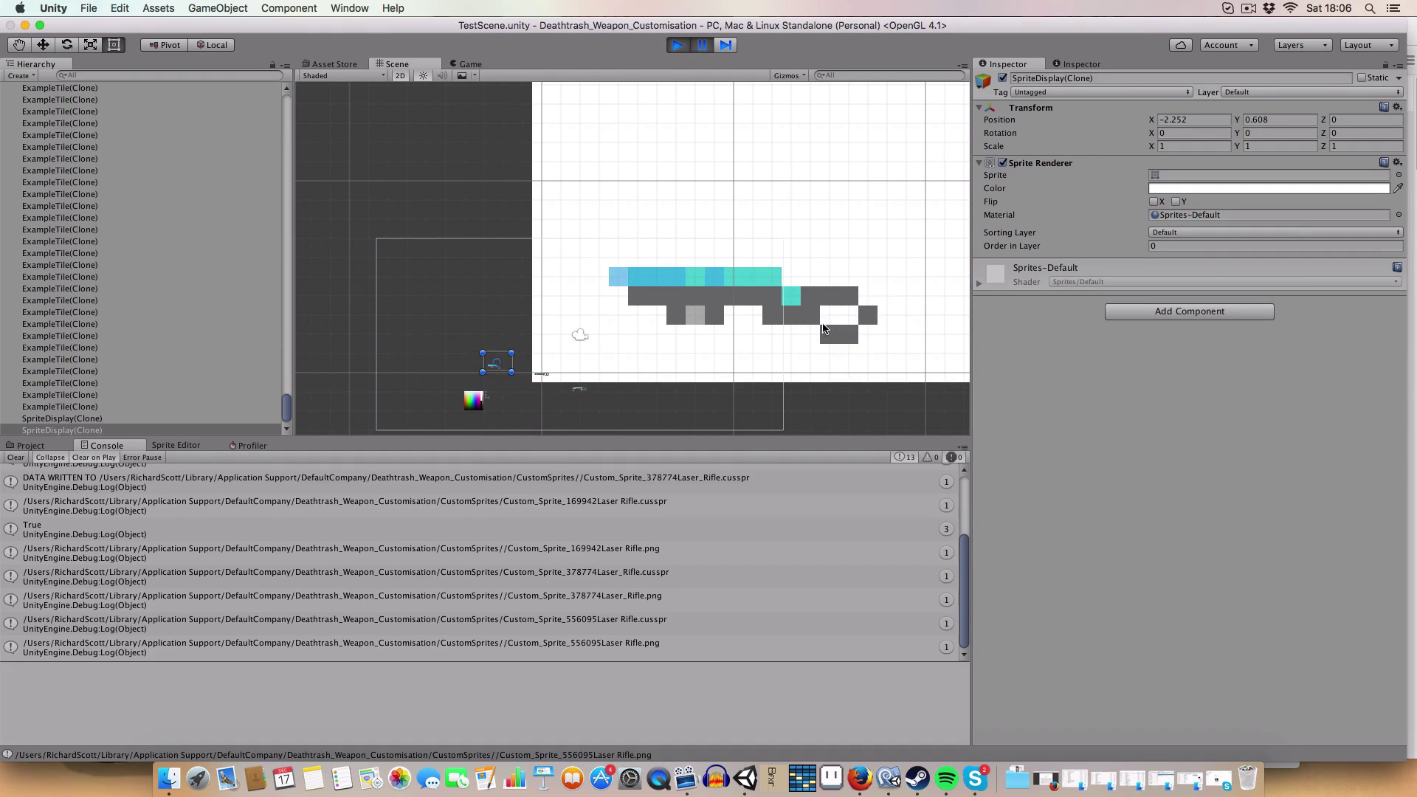
scroll(581, 334, down, 2)
scroll(598, 326, down, 2)
scroll(653, 237, down, 2)
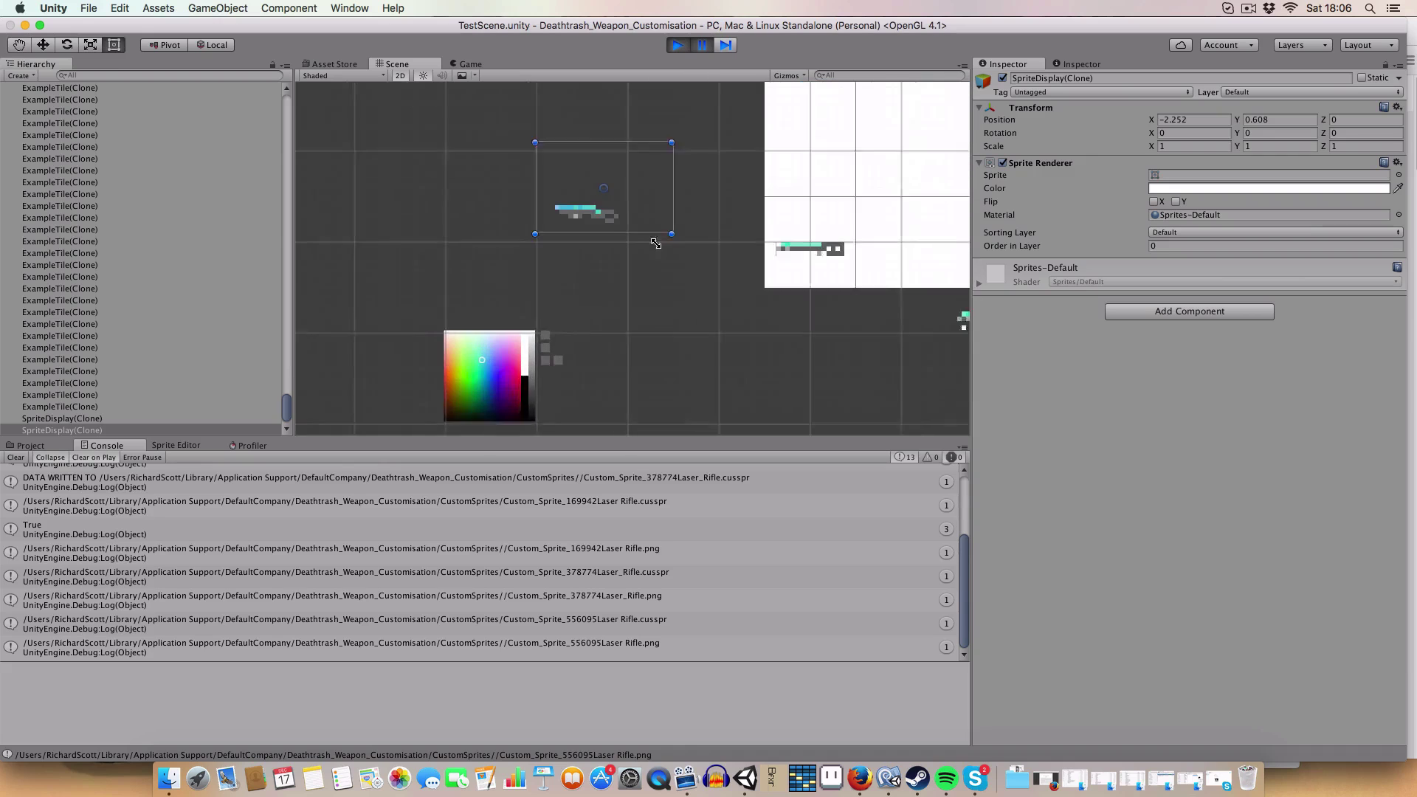
scroll(655, 229, down, 1)
middle_drag(655, 228, 602, 417)
scroll(654, 324, down, 2)
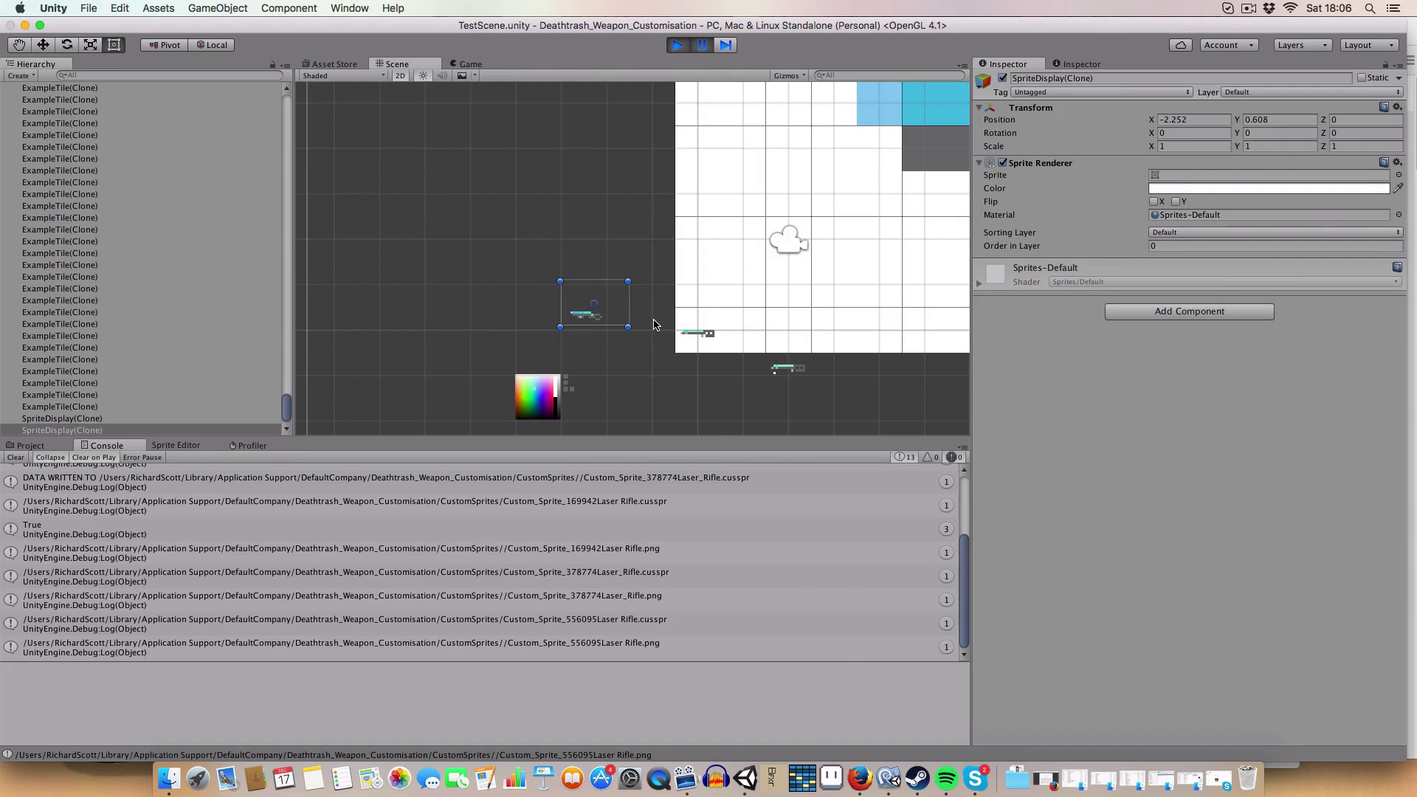
scroll(652, 305, up, 2)
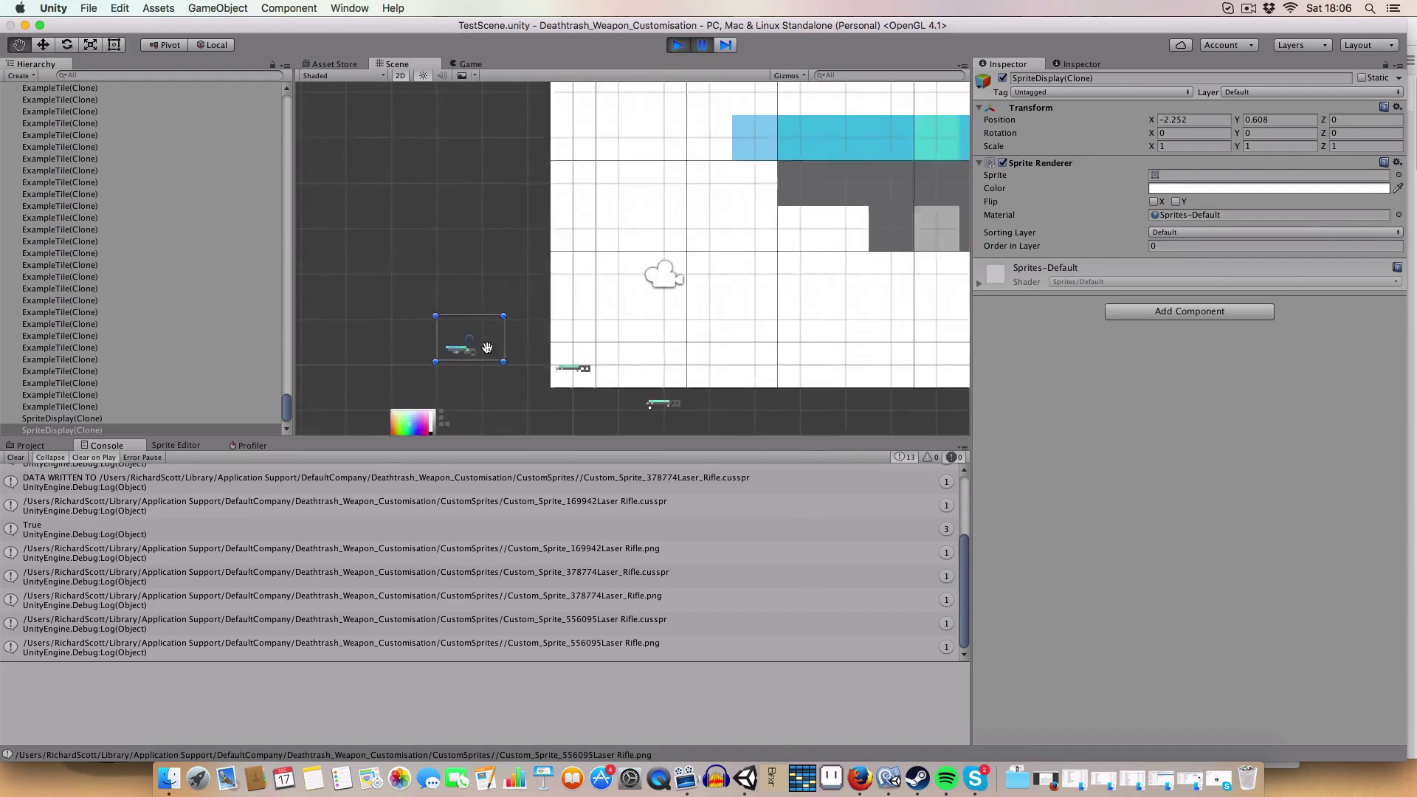
scroll(665, 316, up, 2)
mouse_move(700, 323)
middle_down()
mouse_move(567, 340)
mouse_move(761, 284)
mouse_move(654, 228)
mouse_move(697, 251)
mouse_move(760, 253)
mouse_move(790, 207)
mouse_move(737, 234)
mouse_move(775, 289)
mouse_move(740, 332)
middle_up()
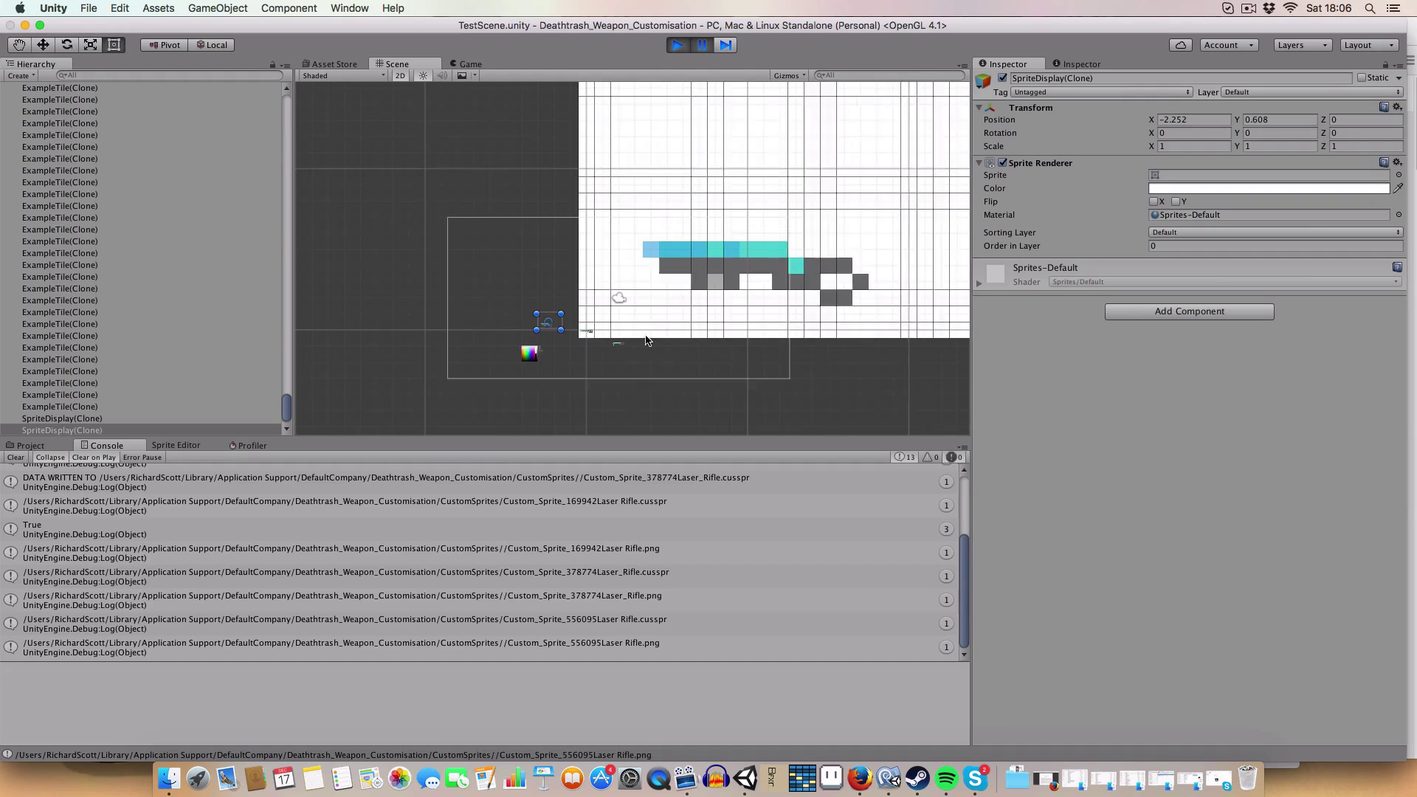
scroll(741, 332, up, 5)
middle_drag(686, 295, 666, 398)
scroll(744, 373, down, 2)
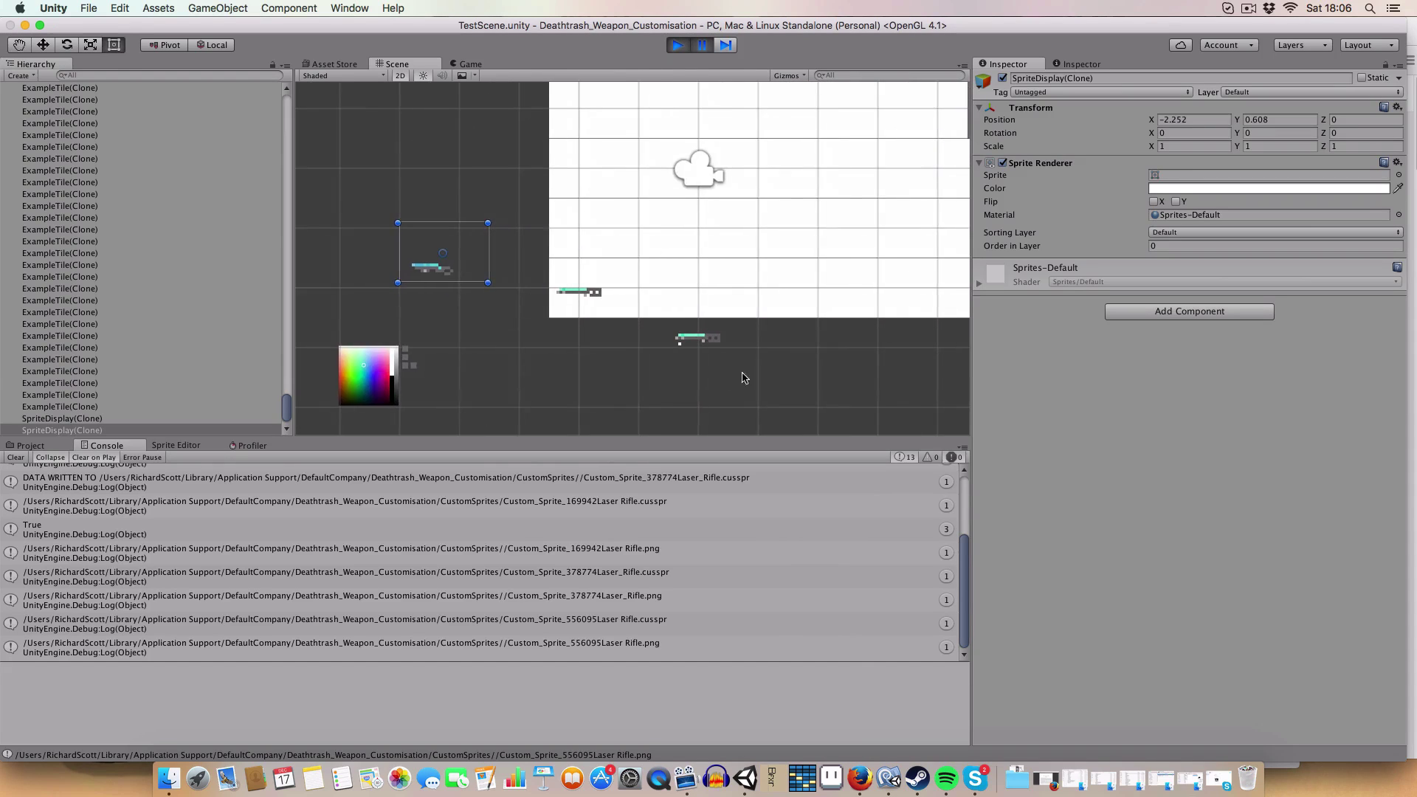
scroll(753, 320, down, 2)
scroll(568, 333, down, 2)
scroll(567, 333, down, 2)
mouse_move(568, 333)
middle_down()
mouse_move(592, 354)
mouse_move(573, 369)
middle_up()
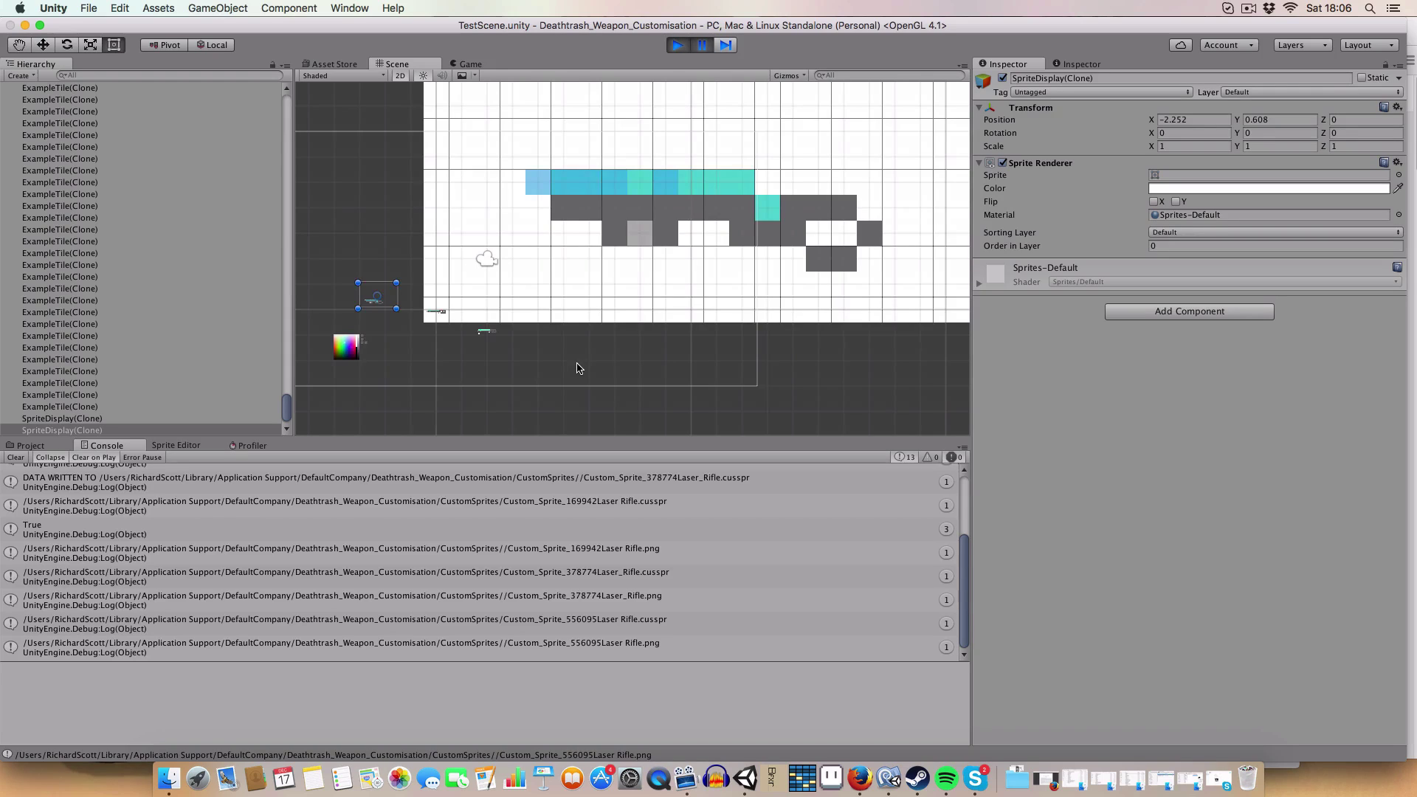